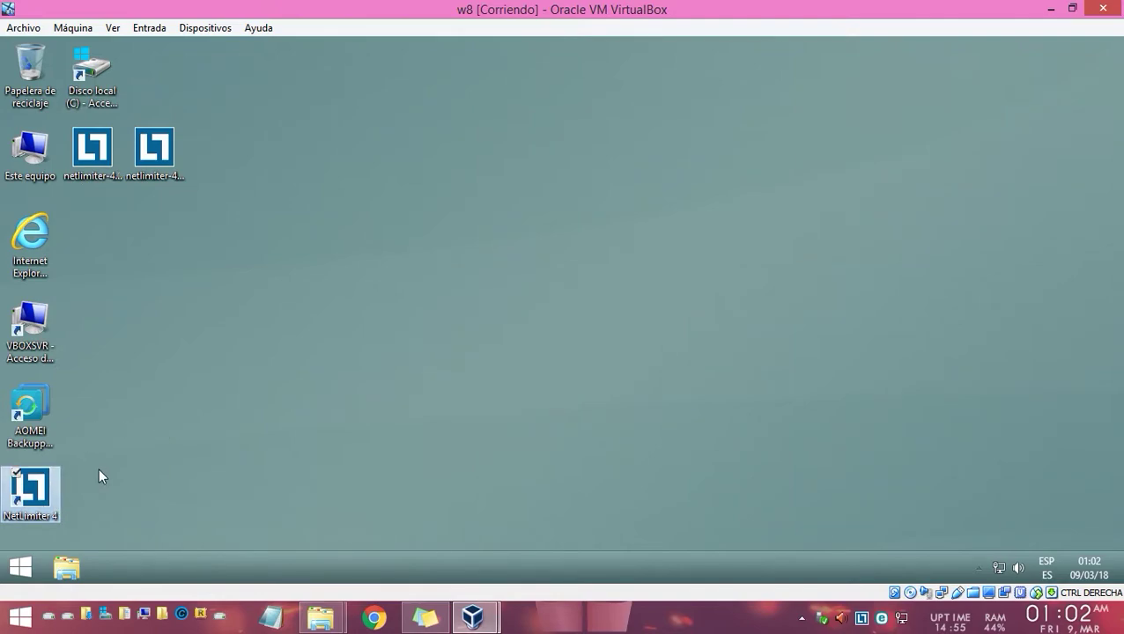
Open Internet Explorer and search Google for "netliter".
{"action": "left_click", "coordinate": [20, 568]}
{"action": "left_click", "coordinate": [91, 234]}
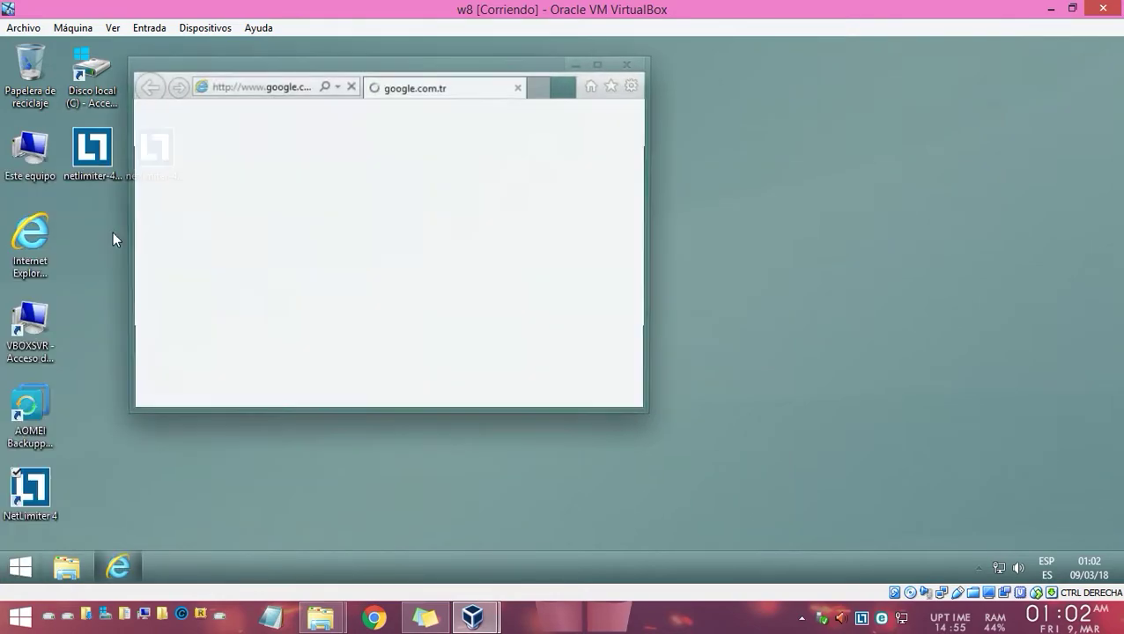
{"action": "scroll", "coordinate": [458, 246], "scroll_direction": "down", "scroll_amount": 3}
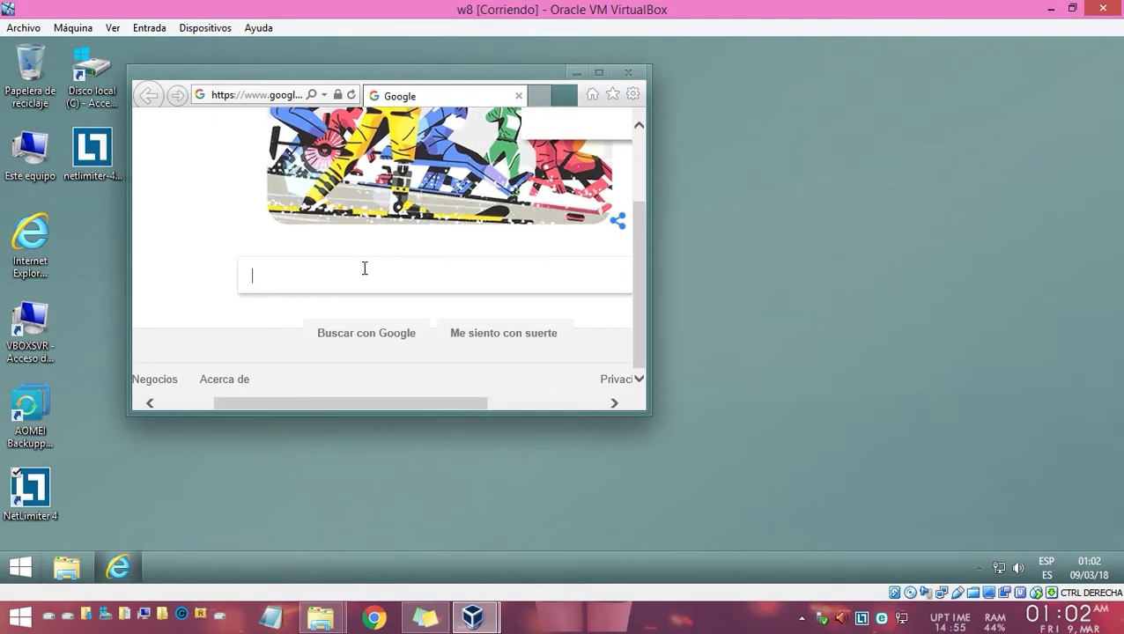
{"action": "type", "text": "netliter"}
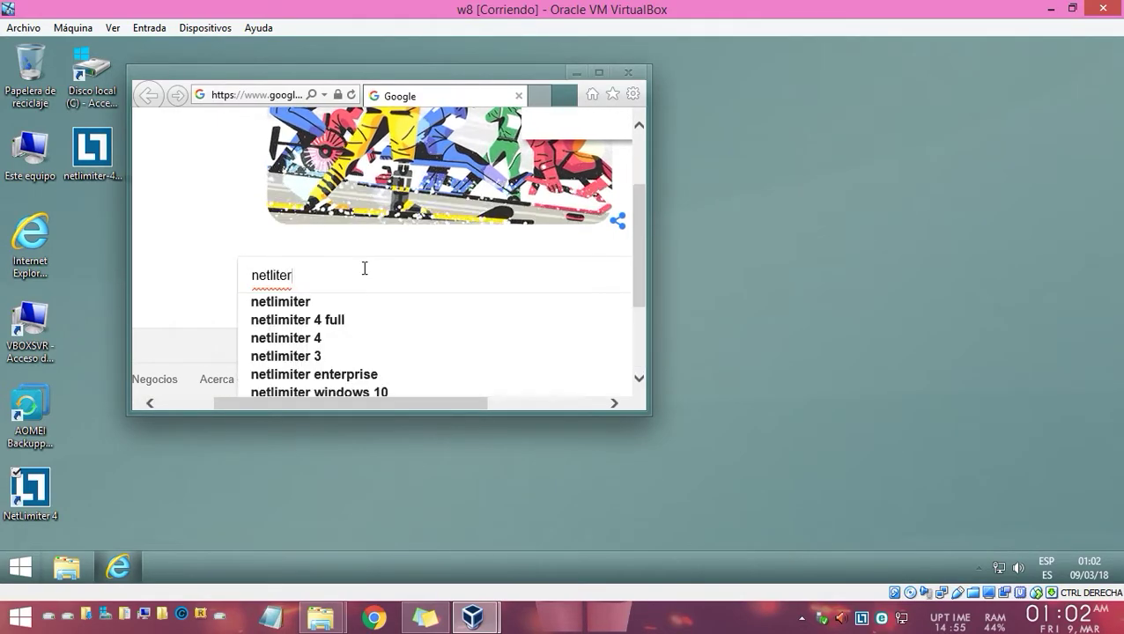
{"action": "key", "text": "Return"}
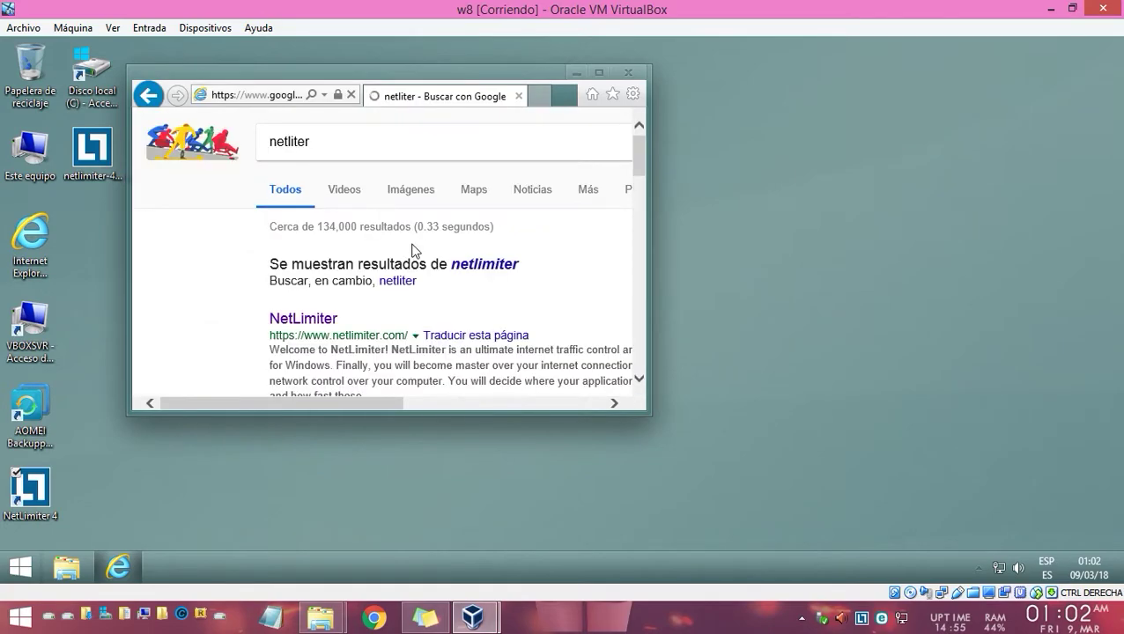
Reposition and enlarge the browser window, and open the NetLimiter site at netlimiter.com from the search results.
{"action": "left_click_drag", "start_coordinate": [480, 79], "coordinate": [662, 91]}
{"action": "scroll", "coordinate": [544, 314], "scroll_direction": "down", "scroll_amount": 1}
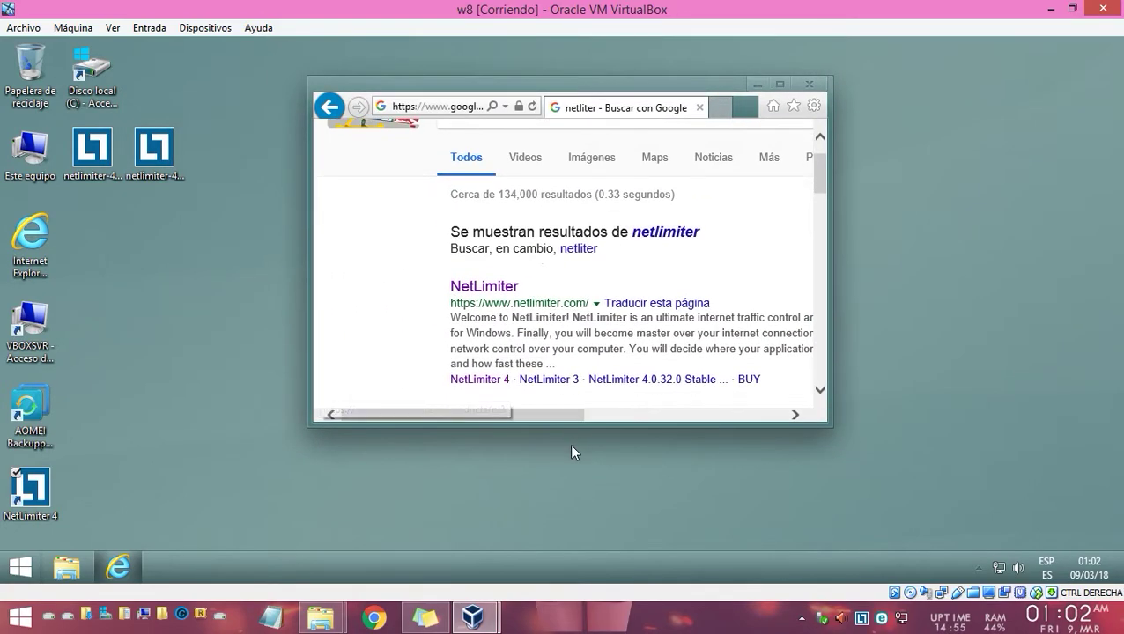
{"action": "left_click_drag", "start_coordinate": [570, 426], "coordinate": [570, 501]}
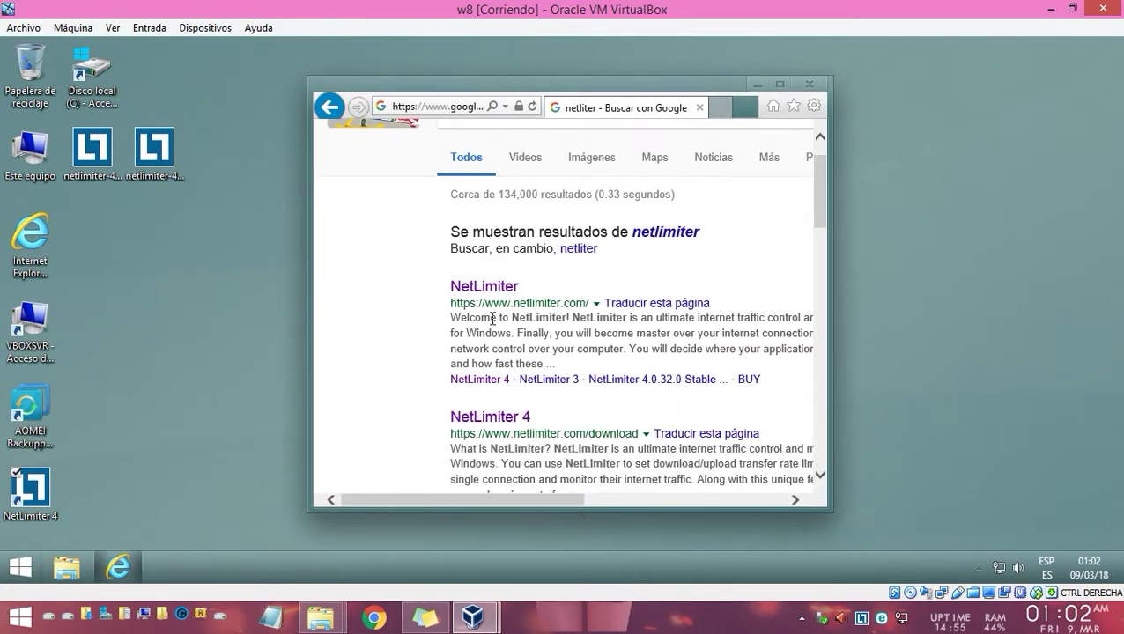
{"action": "left_click", "coordinate": [475, 288]}
Move the two netlimiter installers up beside the Disco local shortcut and shift the browser window away from them.
{"action": "left_click_drag", "start_coordinate": [191, 186], "coordinate": [234, 59]}
{"action": "left_click_drag", "start_coordinate": [391, 86], "coordinate": [481, 94]}
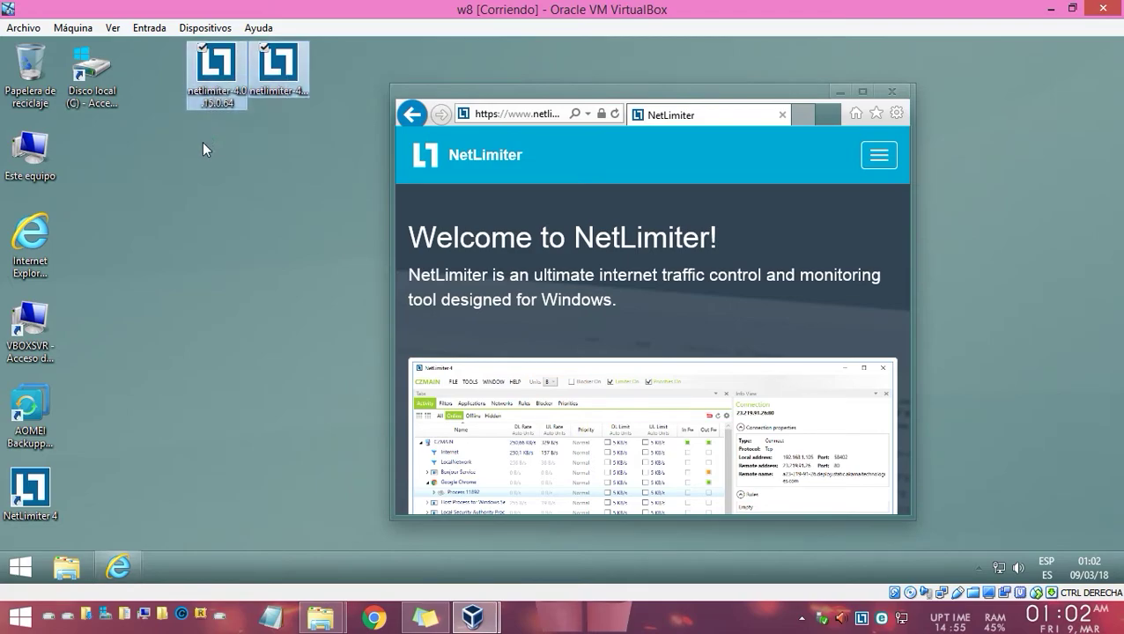
{"action": "left_click", "coordinate": [278, 191]}
{"action": "left_click", "coordinate": [242, 74]}
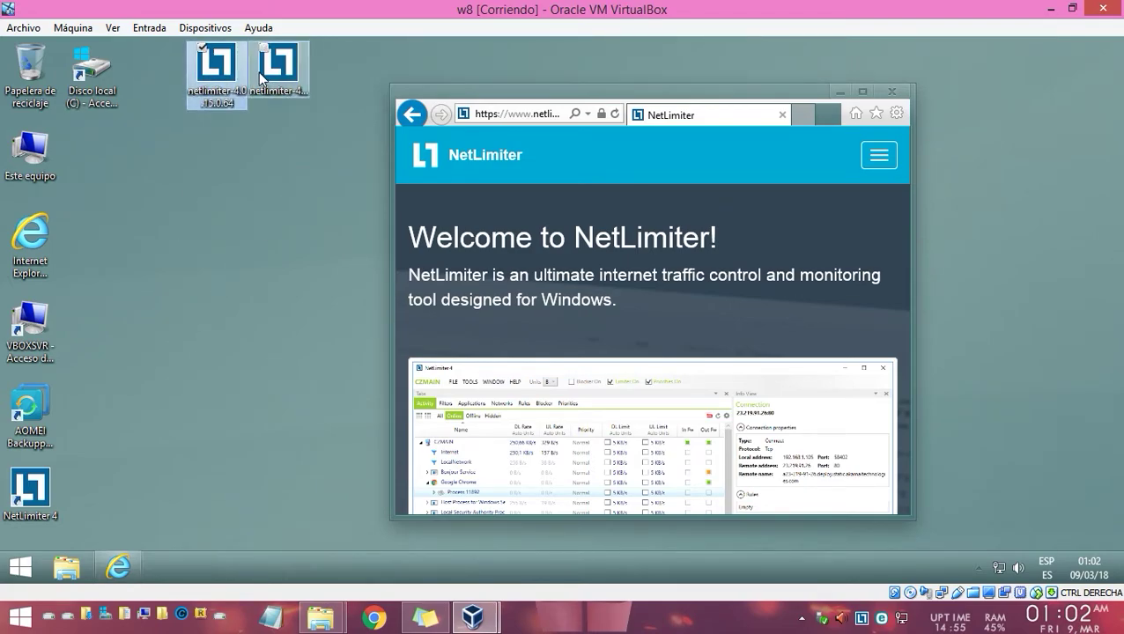
{"action": "left_click", "coordinate": [266, 179]}
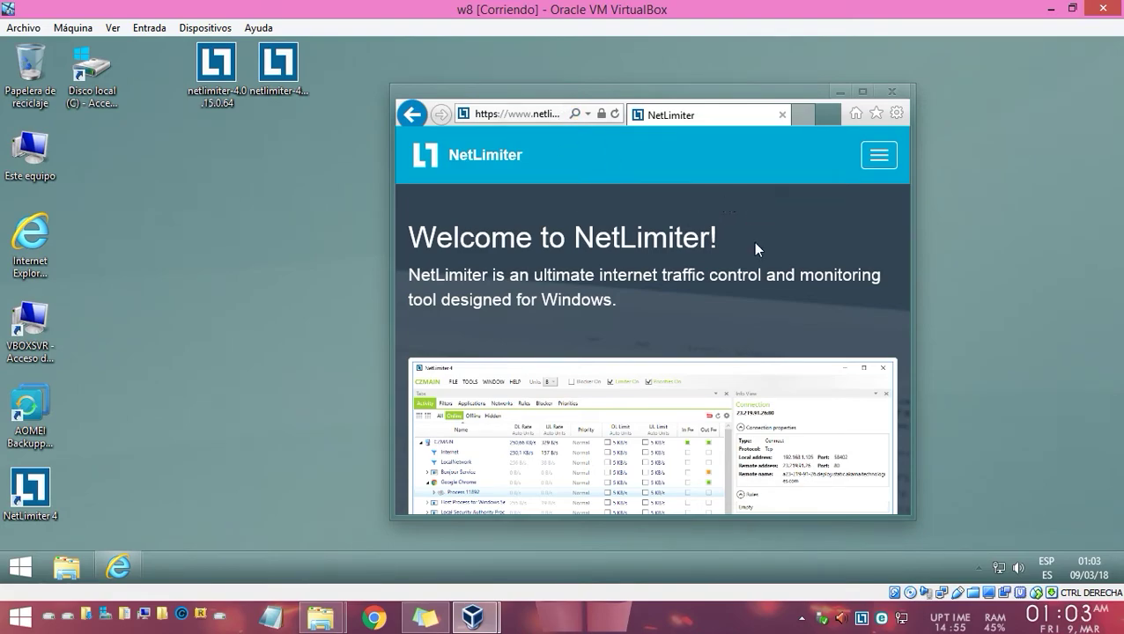
Maximize the NetLimiter site, review its NetLimiter 4 download section, and close the browser.
{"action": "left_click", "coordinate": [867, 93]}
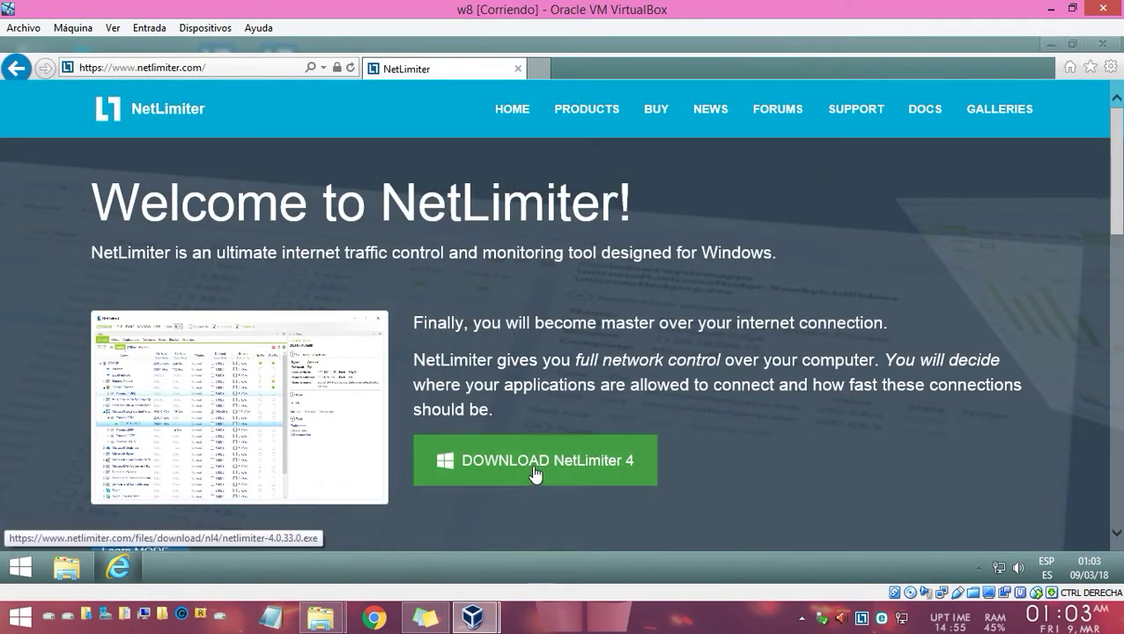
{"action": "scroll", "coordinate": [625, 209], "scroll_direction": "down", "scroll_amount": 2}
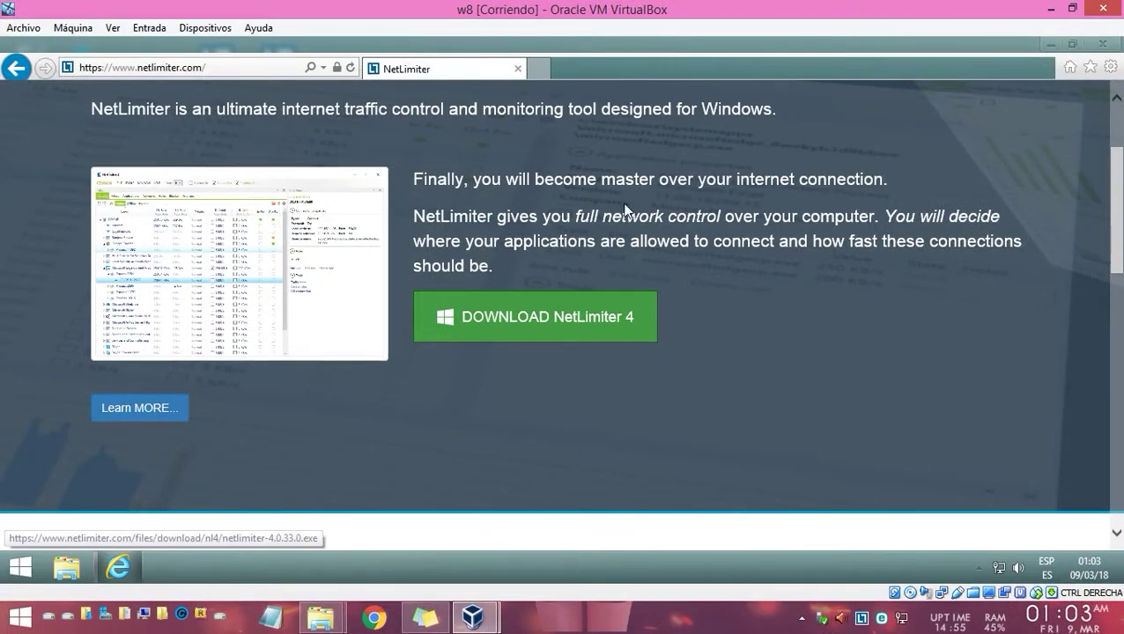
{"action": "left_click", "coordinate": [1100, 44]}
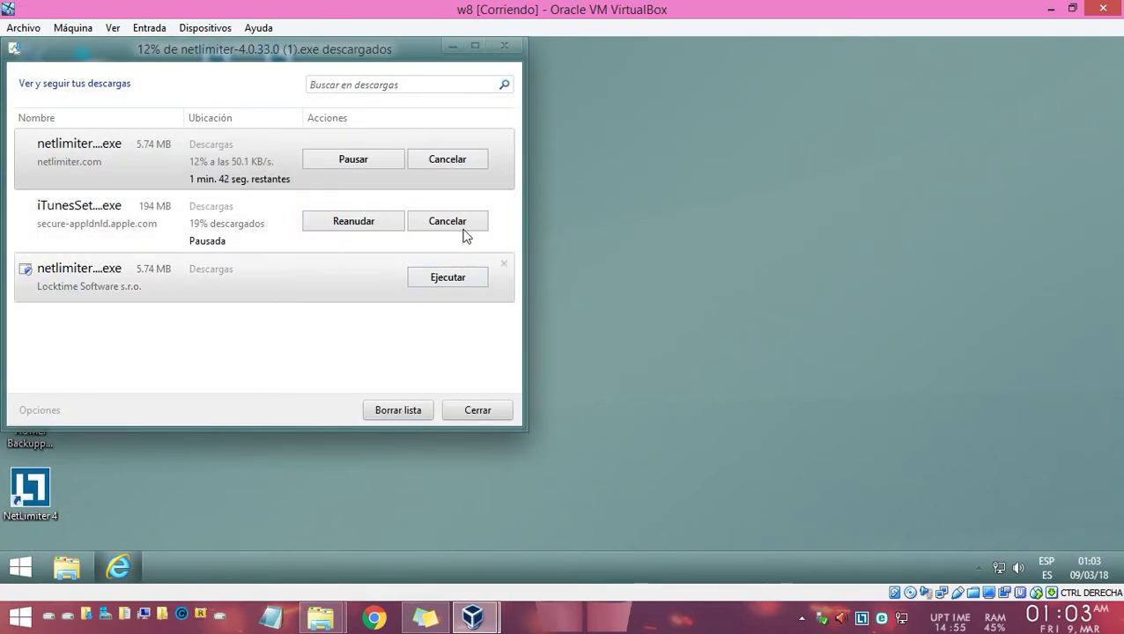
Cancel the pending iTunes and netlimiter downloads, remove the completed netlimiter entry, and close the downloads list.
{"action": "left_click", "coordinate": [462, 224]}
{"action": "left_click", "coordinate": [456, 168]}
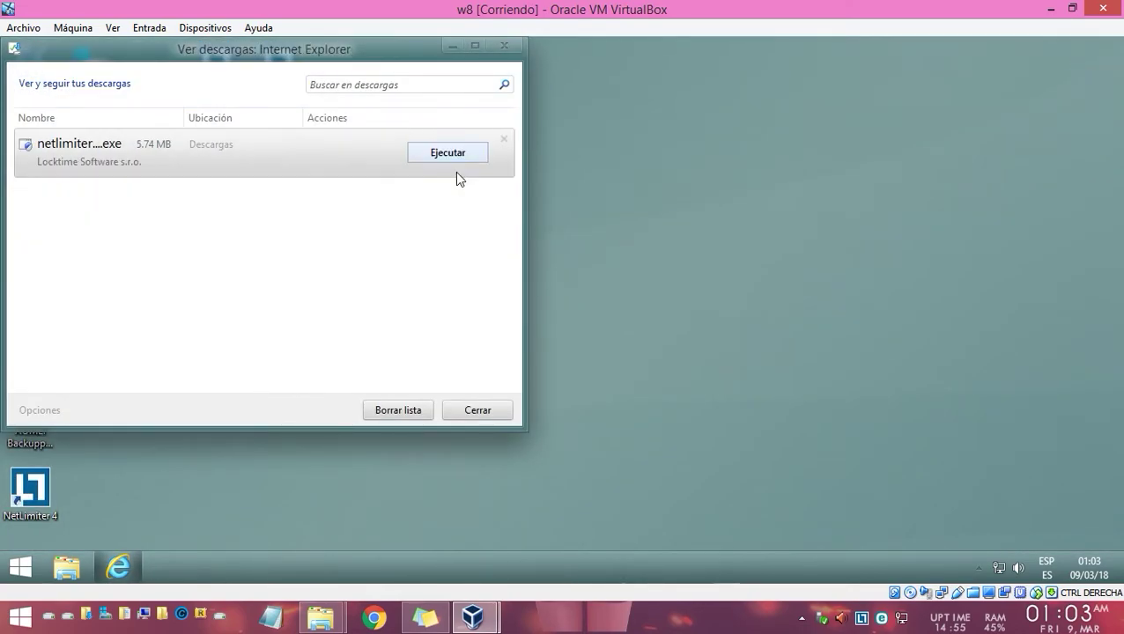
{"action": "left_click", "coordinate": [504, 140]}
{"action": "left_click", "coordinate": [504, 45]}
Uninstall NetLimiter 4 through the Control Panel's program list, including its settings and temporary files.
{"action": "left_click", "coordinate": [19, 568]}
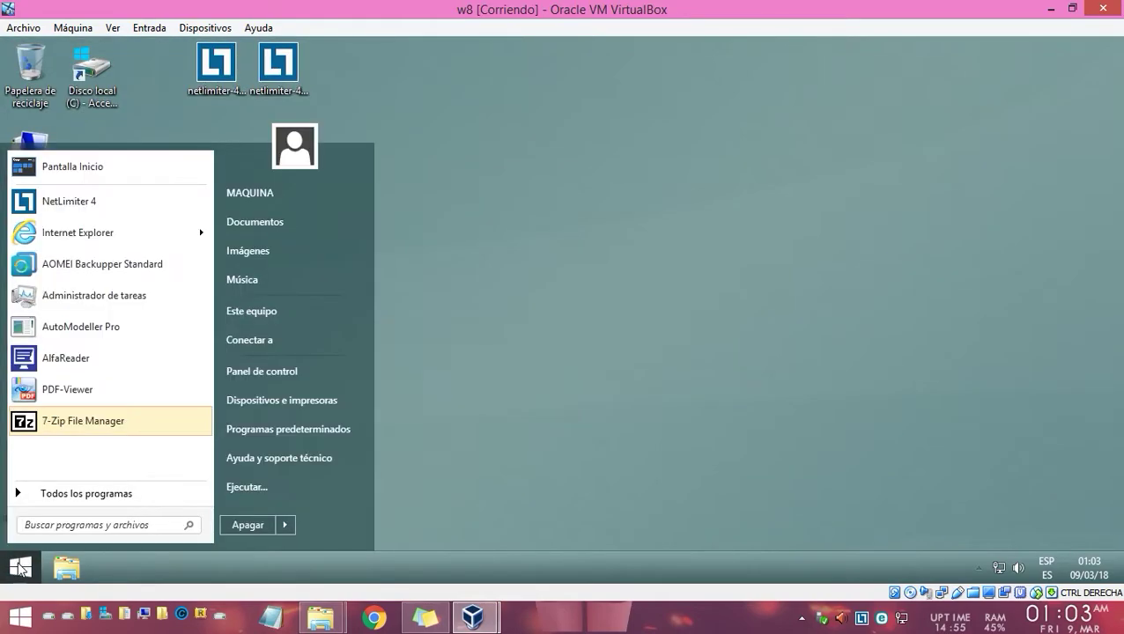
{"action": "left_click", "coordinate": [317, 371]}
{"action": "scroll", "coordinate": [467, 379], "scroll_direction": "down", "scroll_amount": 4}
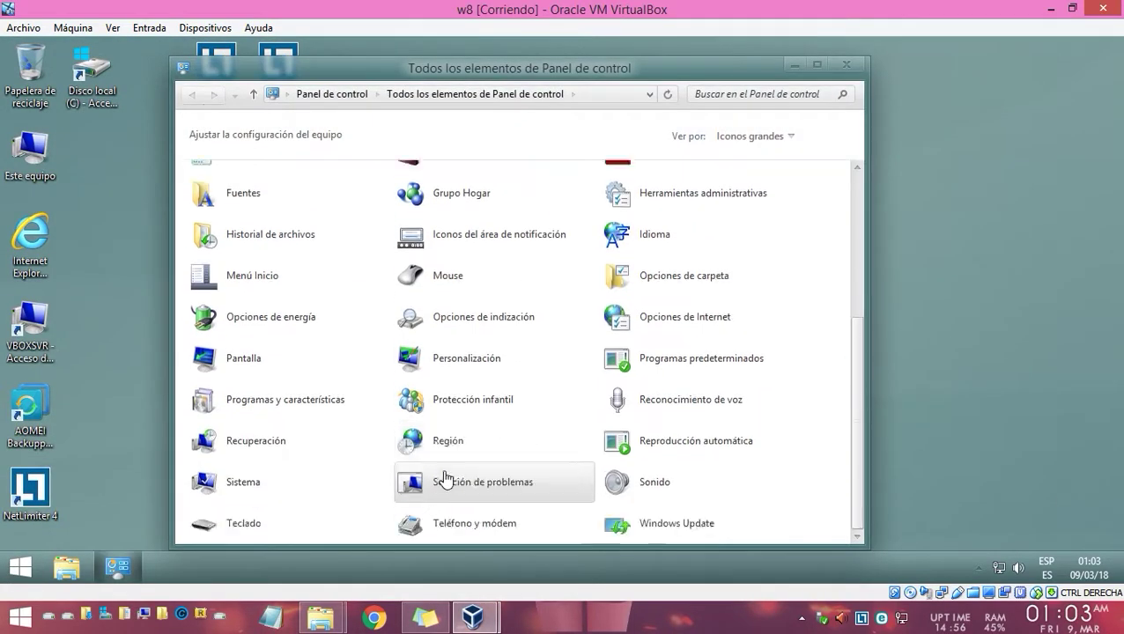
{"action": "left_click", "coordinate": [252, 407]}
{"action": "right_click", "coordinate": [388, 369]}
{"action": "left_click", "coordinate": [432, 385]}
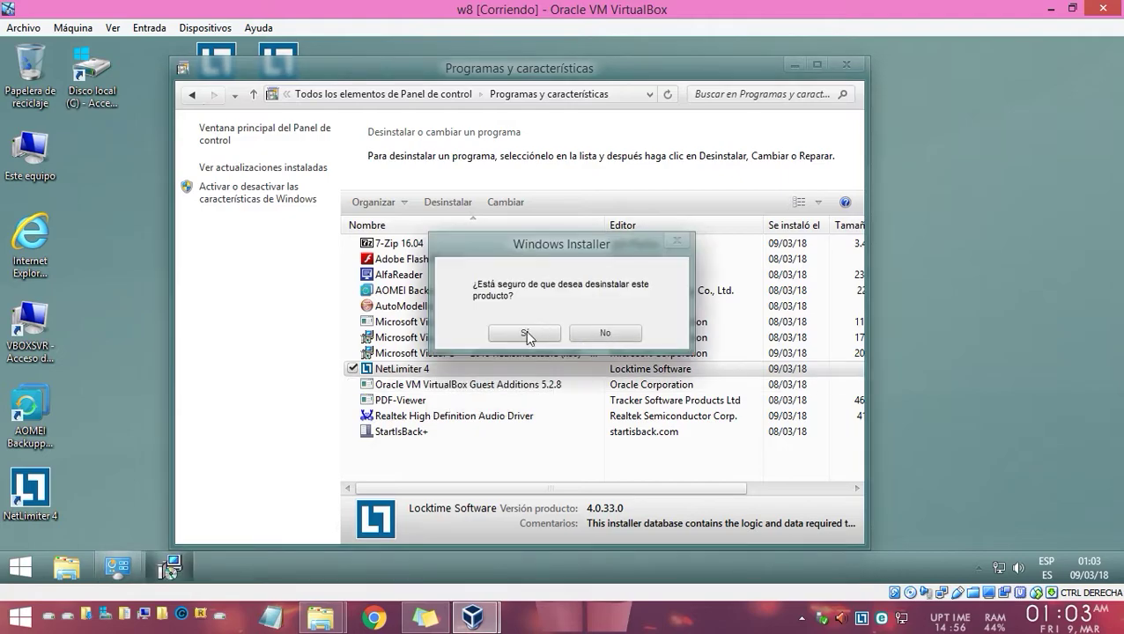
{"action": "left_click", "coordinate": [530, 335]}
{"action": "left_click", "coordinate": [485, 380]}
{"action": "left_click", "coordinate": [509, 405]}
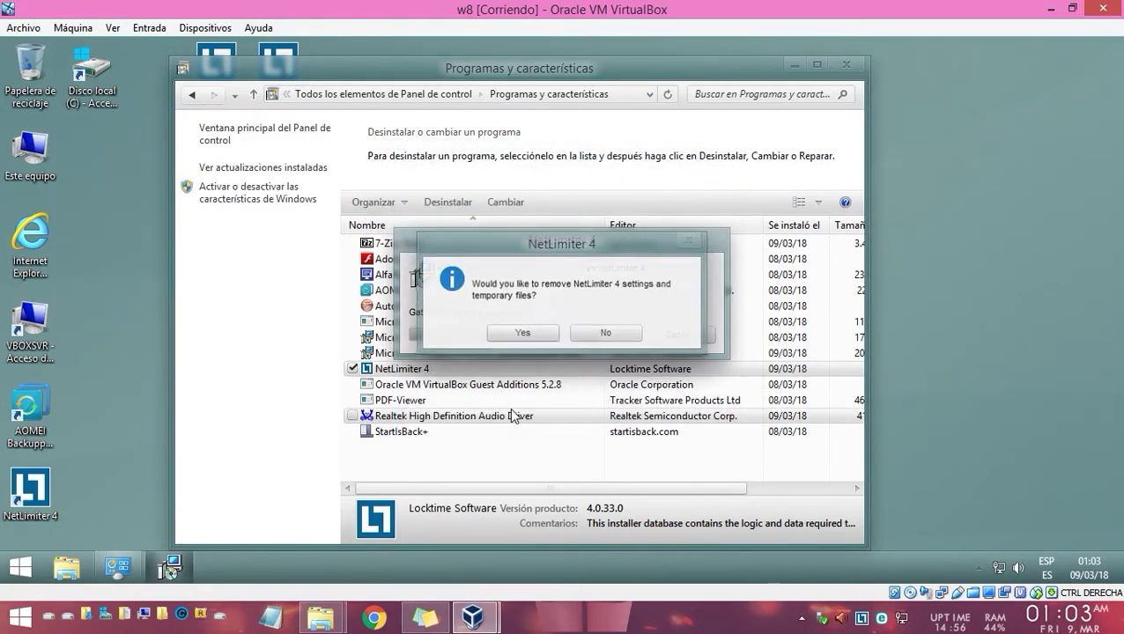
{"action": "left_click", "coordinate": [520, 335]}
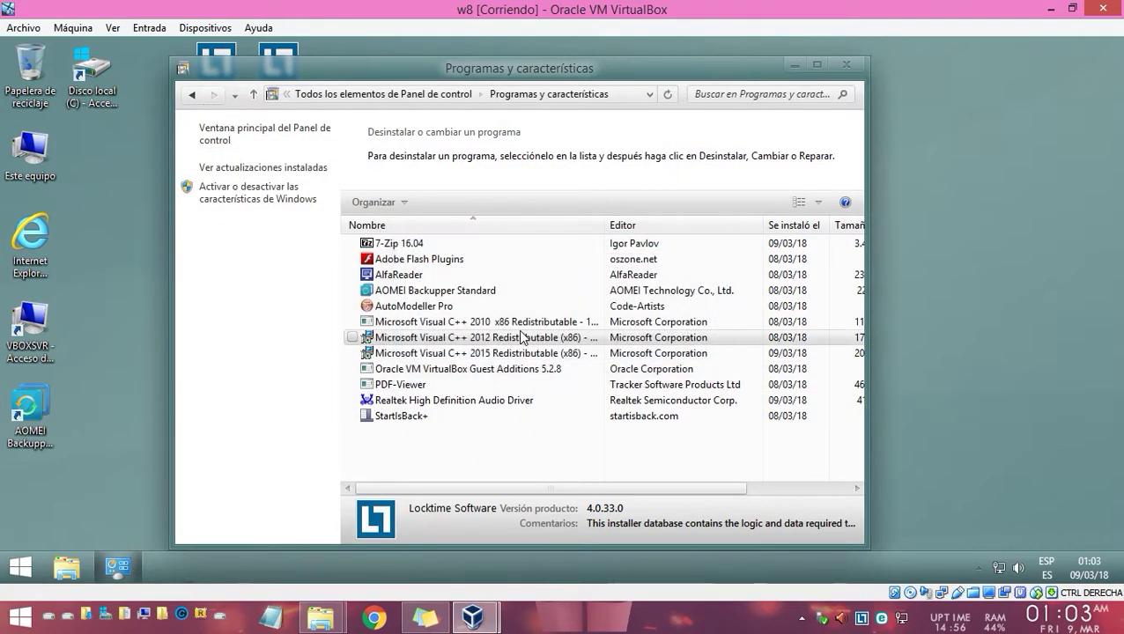
Close the program list and start installing NetLimiter 4 from the netlimiter-4.0.15.0 installer on the desktop.
{"action": "left_click", "coordinate": [846, 63]}
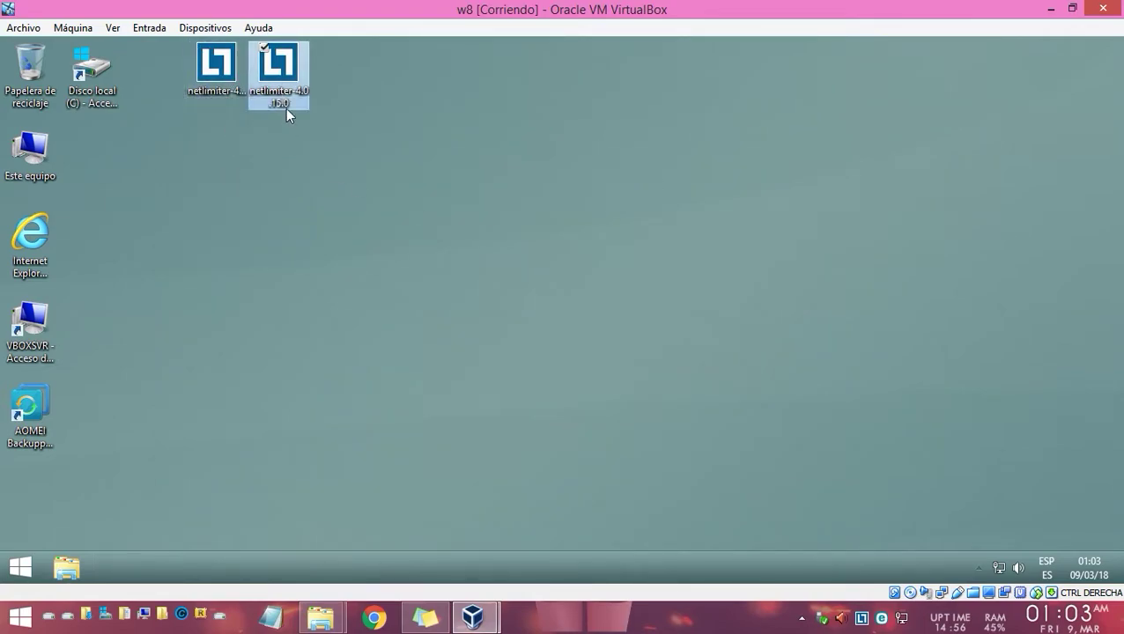
{"action": "left_click", "coordinate": [397, 422]}
{"action": "left_click", "coordinate": [605, 468]}
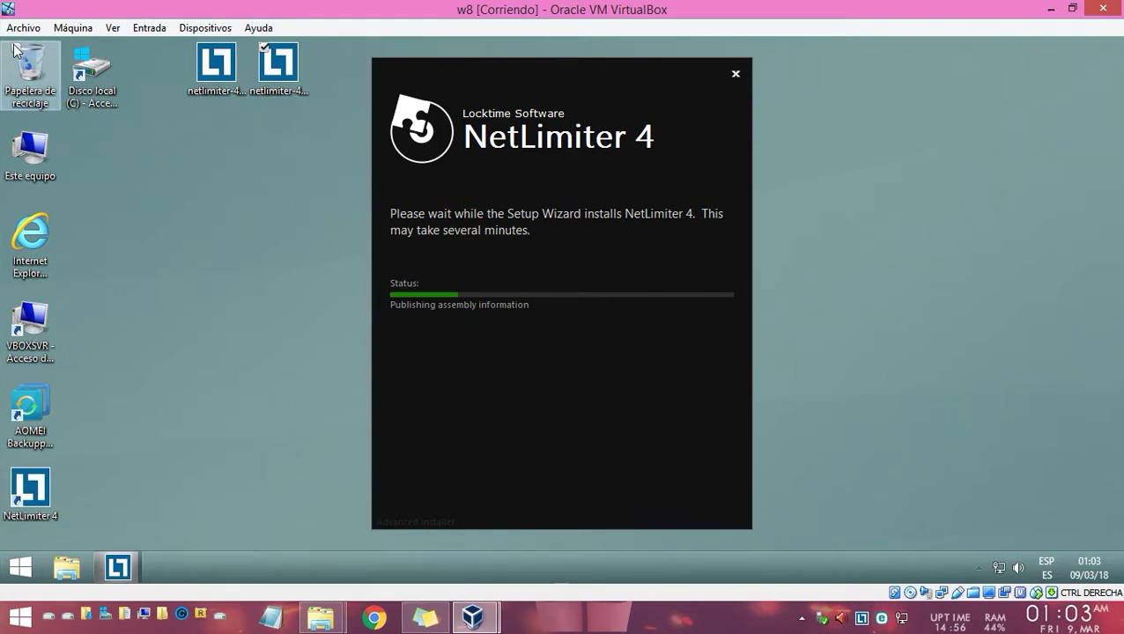
Rearrange the two netlimiter installers and the NetLimiter 4 shortcut on the desktop while the setup runs.
{"action": "left_click_drag", "start_coordinate": [214, 88], "coordinate": [152, 89]}
{"action": "left_click_drag", "start_coordinate": [253, 79], "coordinate": [254, 163]}
{"action": "left_click_drag", "start_coordinate": [157, 71], "coordinate": [211, 191]}
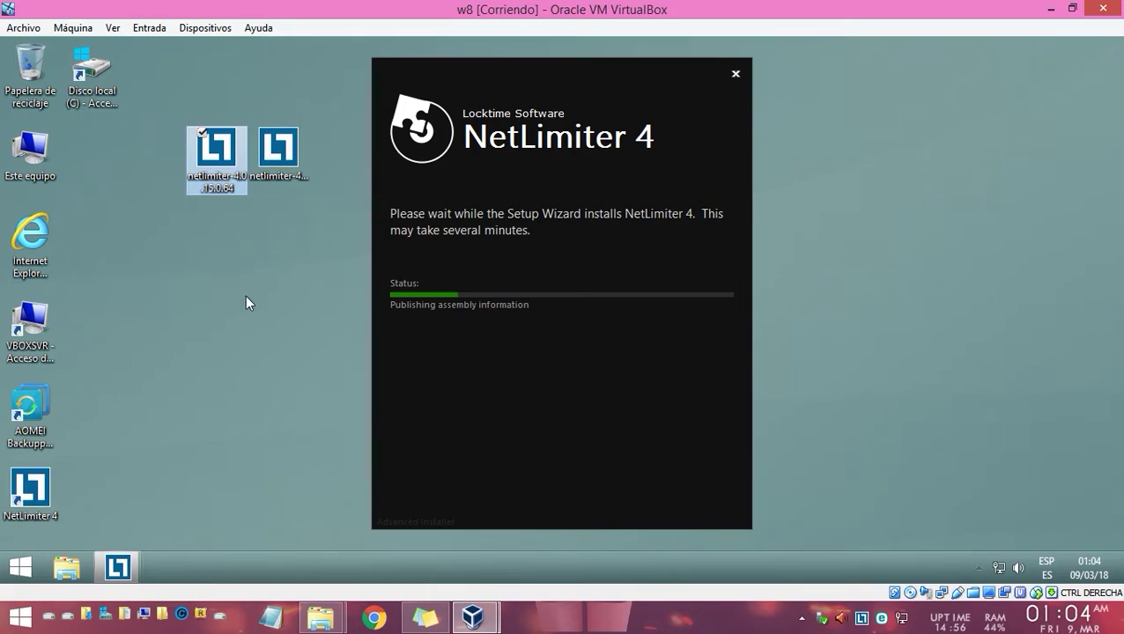
{"action": "left_click", "coordinate": [226, 397]}
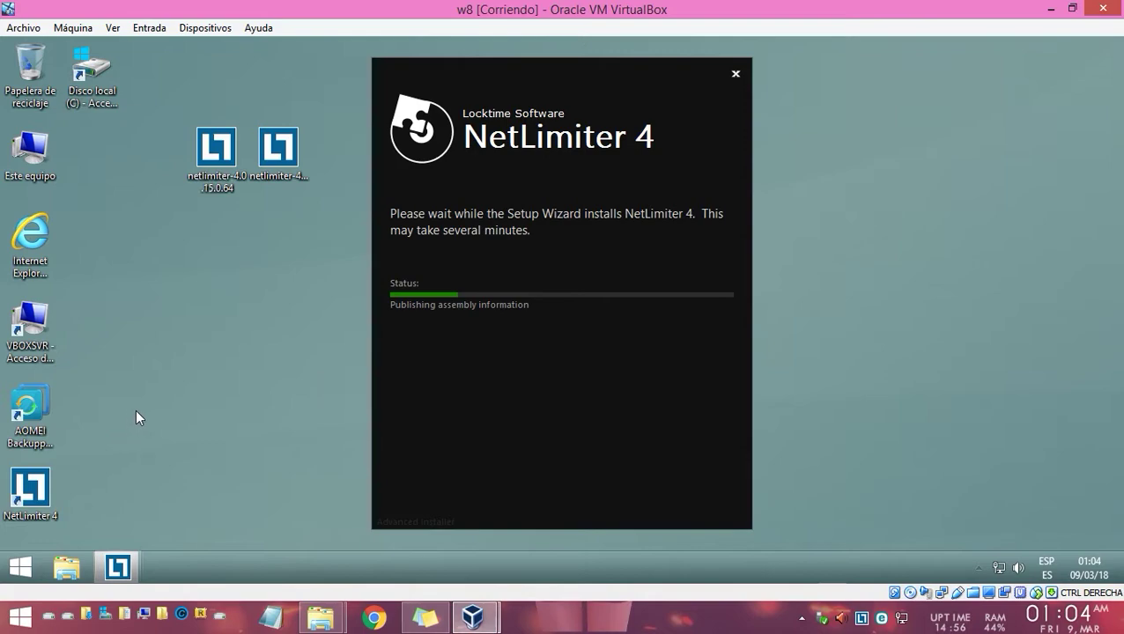
{"action": "left_click_drag", "start_coordinate": [30, 492], "coordinate": [180, 214]}
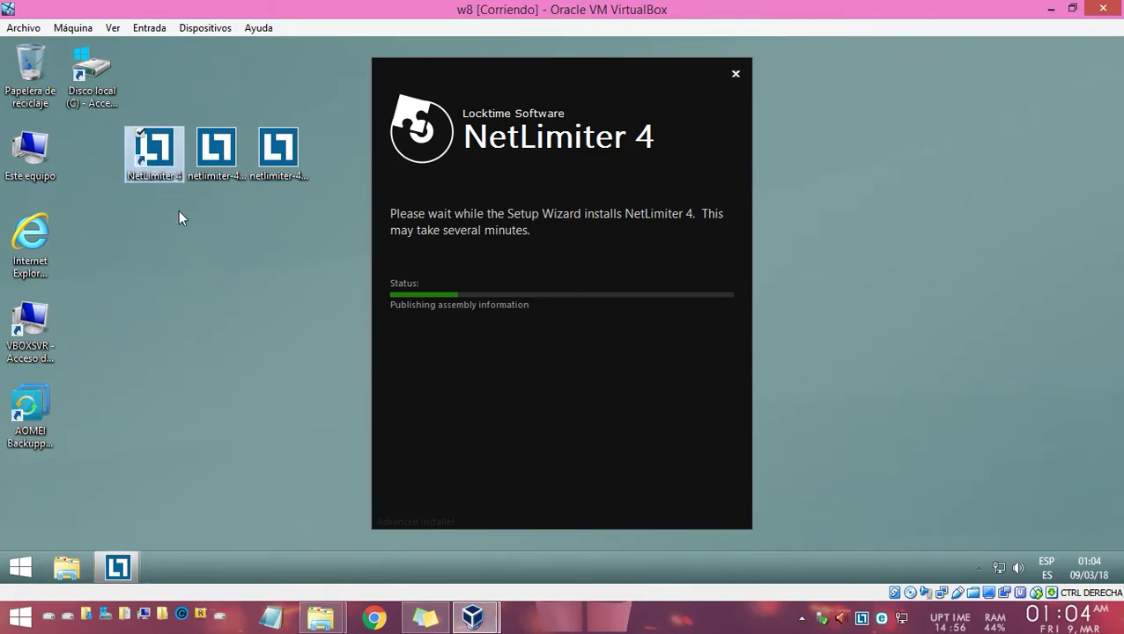
{"action": "left_click_drag", "start_coordinate": [297, 231], "coordinate": [159, 128]}
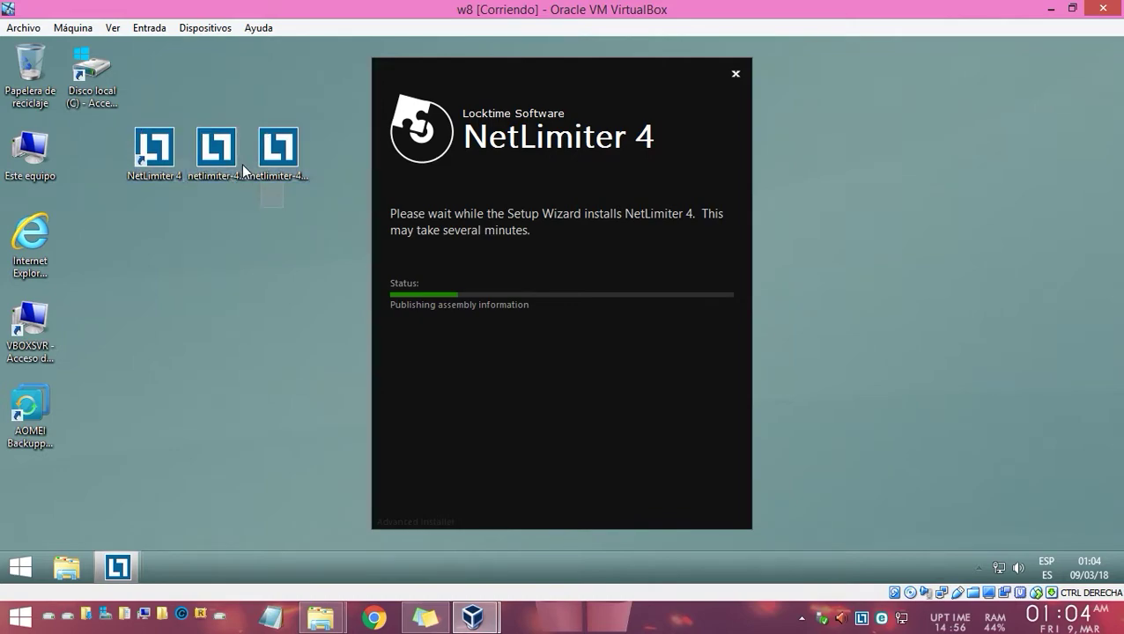
{"action": "left_click_drag", "start_coordinate": [153, 154], "coordinate": [148, 256]}
{"action": "left_click_drag", "start_coordinate": [281, 223], "coordinate": [220, 71]}
{"action": "left_click_drag", "start_coordinate": [294, 145], "coordinate": [196, 163]}
{"action": "mouse_move", "coordinate": [155, 236]}
{"action": "left_mouse_down"}
{"action": "mouse_move", "coordinate": [215, 323]}
{"action": "mouse_move", "coordinate": [210, 413]}
{"action": "mouse_move", "coordinate": [157, 239]}
{"action": "left_mouse_up"}
Finish the setup wizard and launch NetLimiter 4 from its desktop shortcut in a maximized window.
{"action": "left_click_drag", "start_coordinate": [479, 72], "coordinate": [521, 69]}
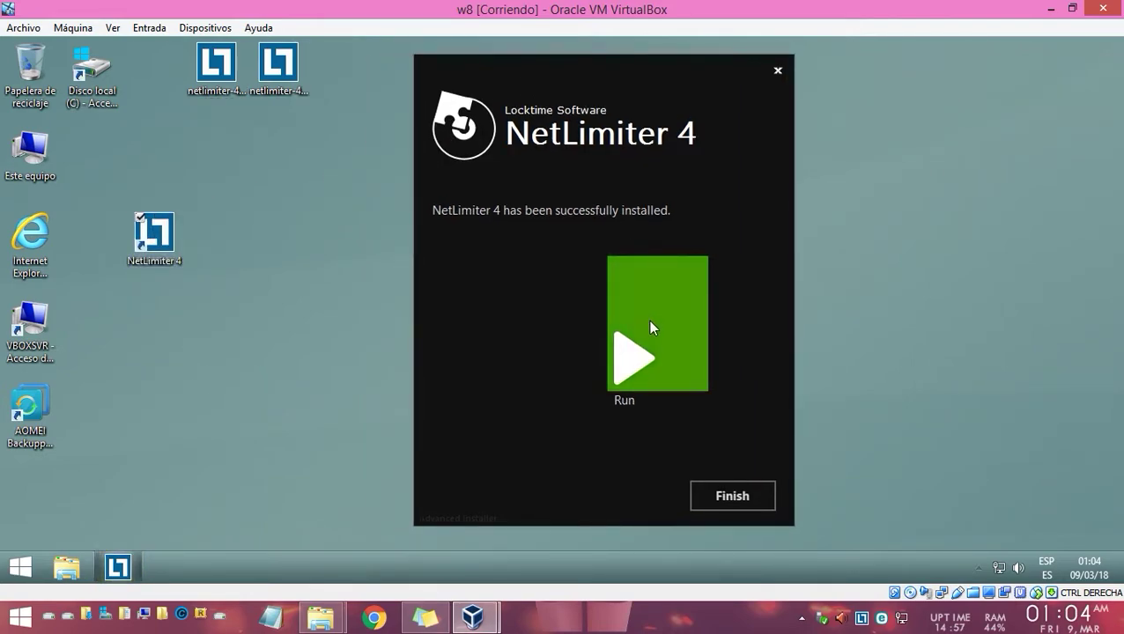
{"action": "left_click", "coordinate": [719, 504]}
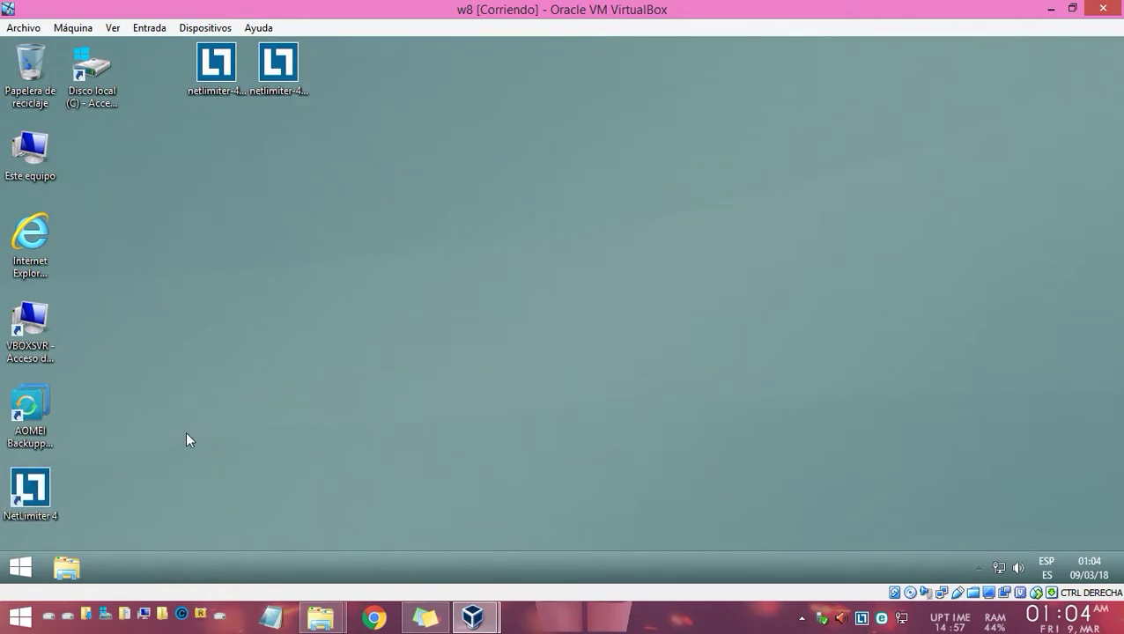
{"action": "double_click", "coordinate": [48, 485]}
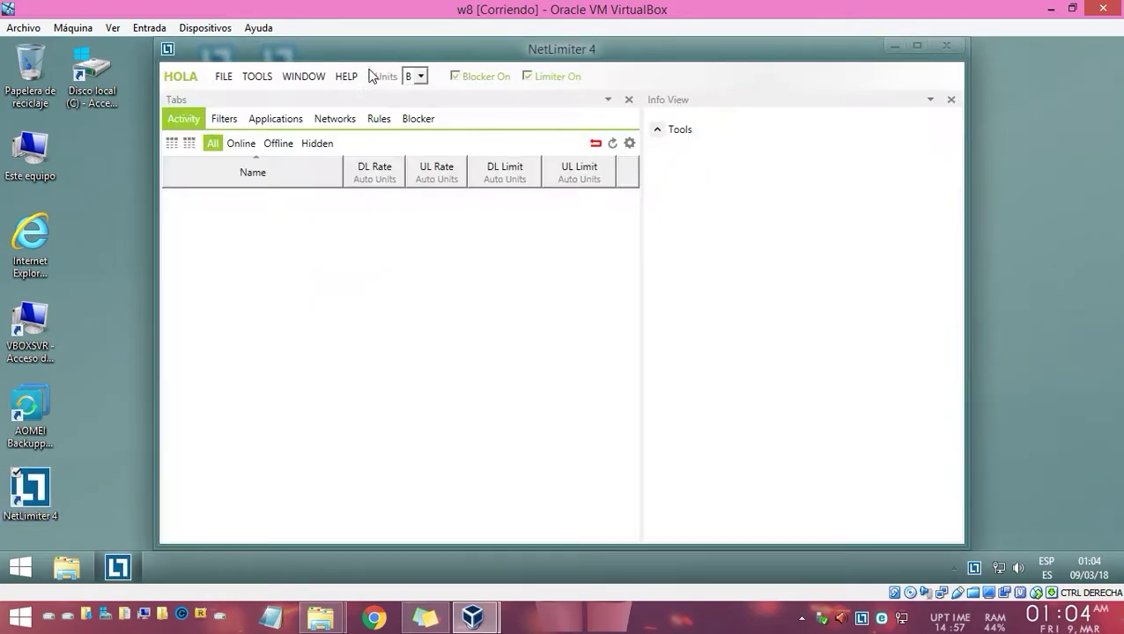
{"action": "left_click_drag", "start_coordinate": [376, 56], "coordinate": [308, 69]}
{"action": "double_click", "coordinate": [308, 69]}
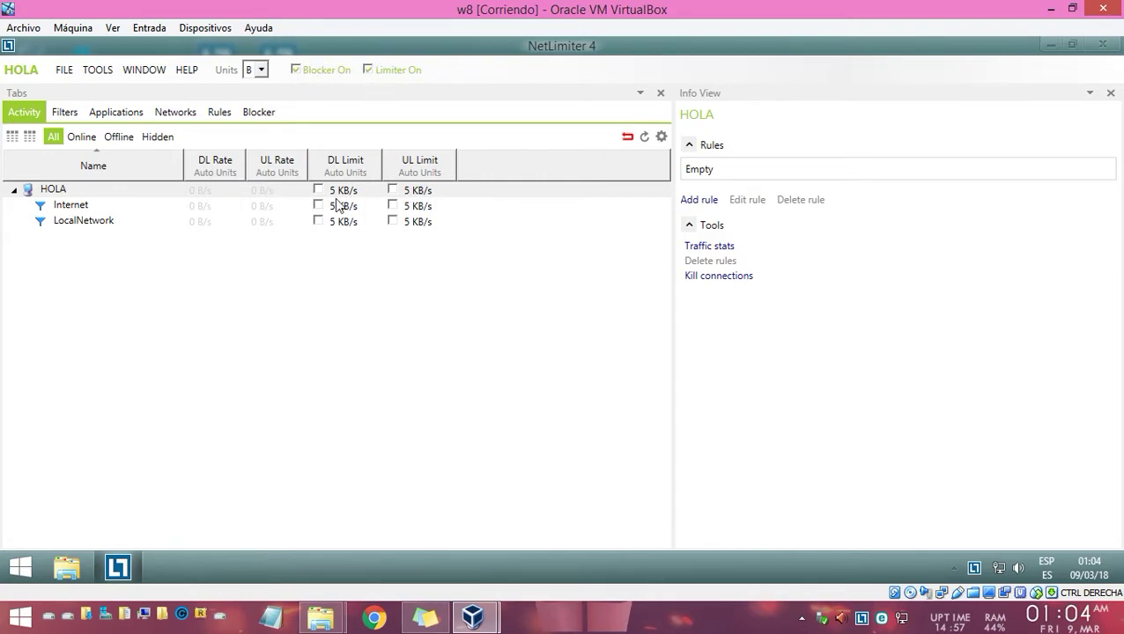
Inspect the rule editor for the Internet filter's download limit and close it without saving.
{"action": "left_click", "coordinate": [119, 193]}
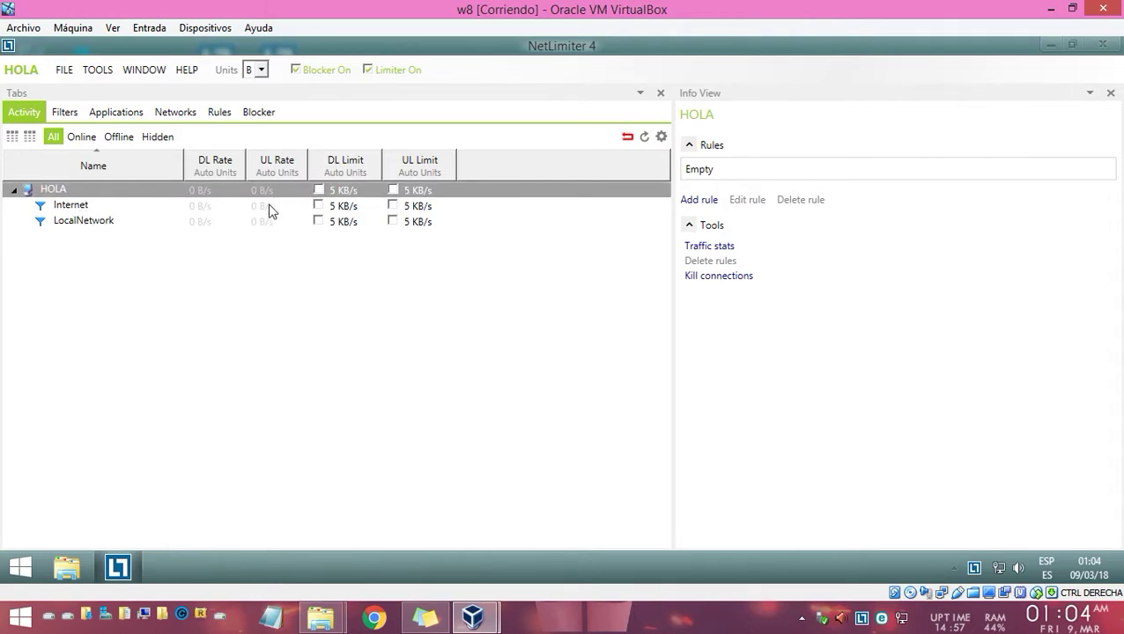
{"action": "double_click", "coordinate": [341, 215]}
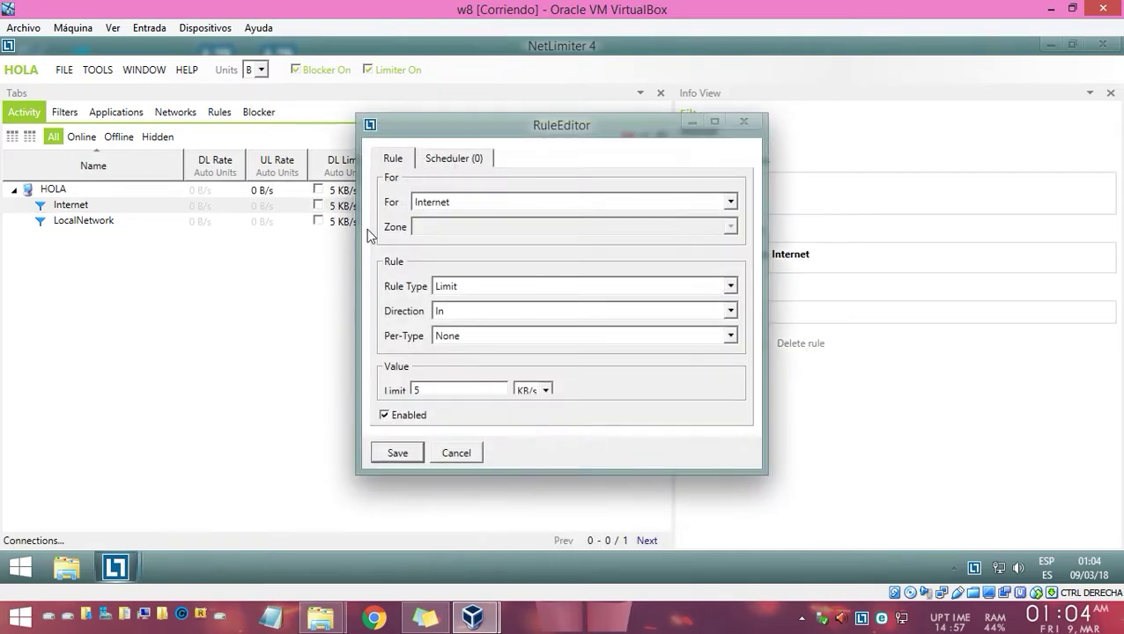
{"action": "key", "text": "Escape"}
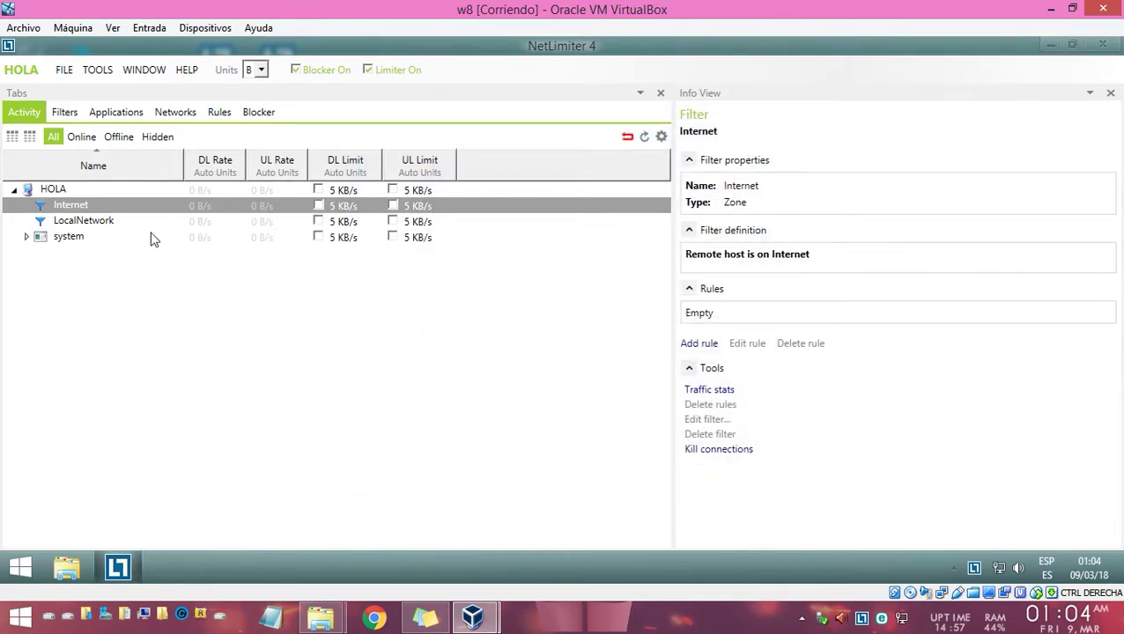
Launch Internet Explorer, select its entry in NetLimiter's activity list, and switch back to the browser window.
{"action": "left_click", "coordinate": [19, 568]}
{"action": "left_click", "coordinate": [88, 231]}
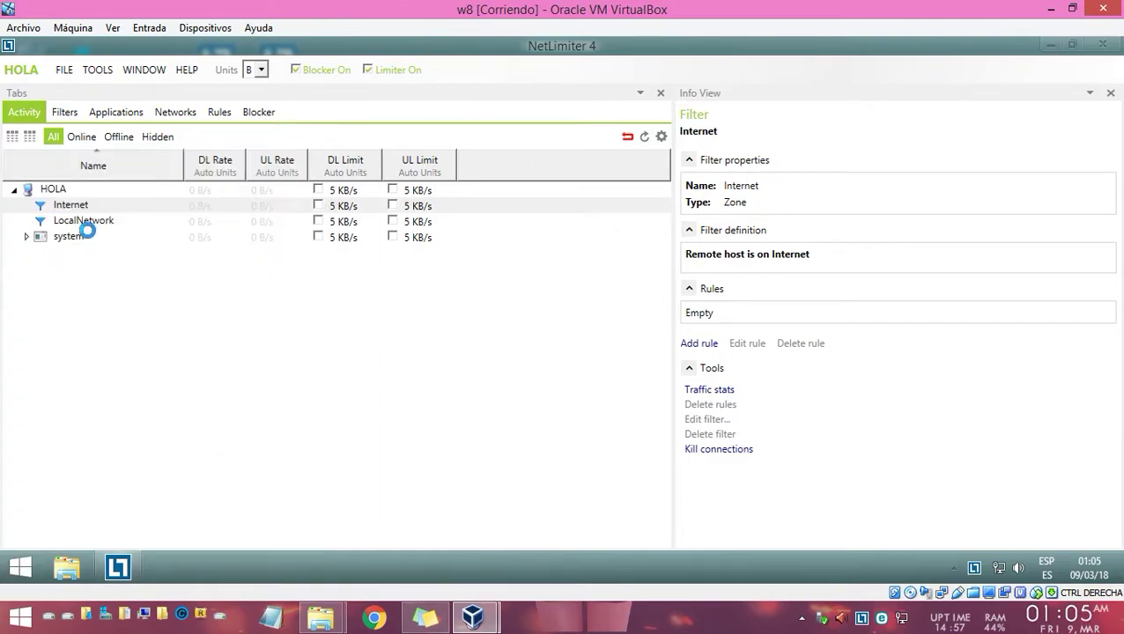
{"action": "key", "text": "alt+Tab"}
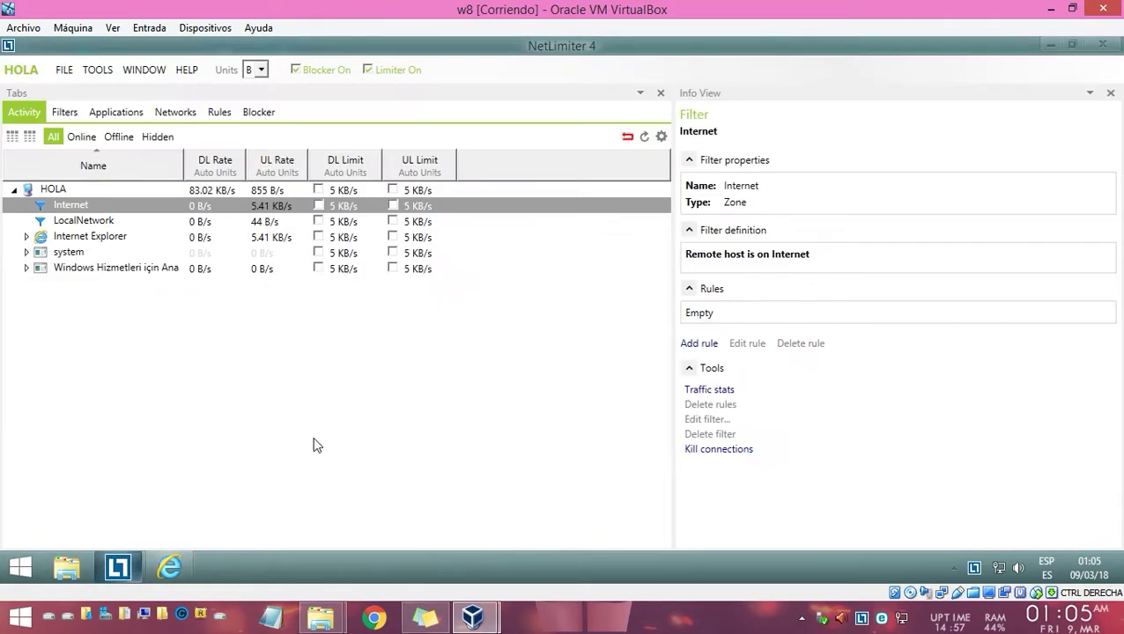
{"action": "left_click", "coordinate": [105, 240]}
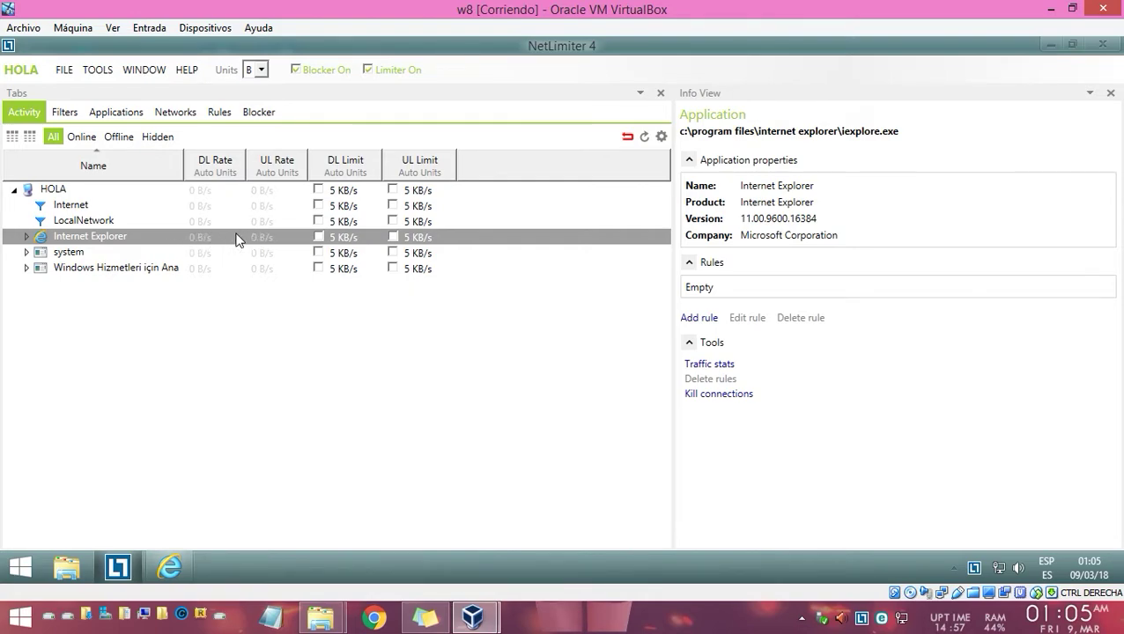
{"action": "left_click", "coordinate": [172, 567]}
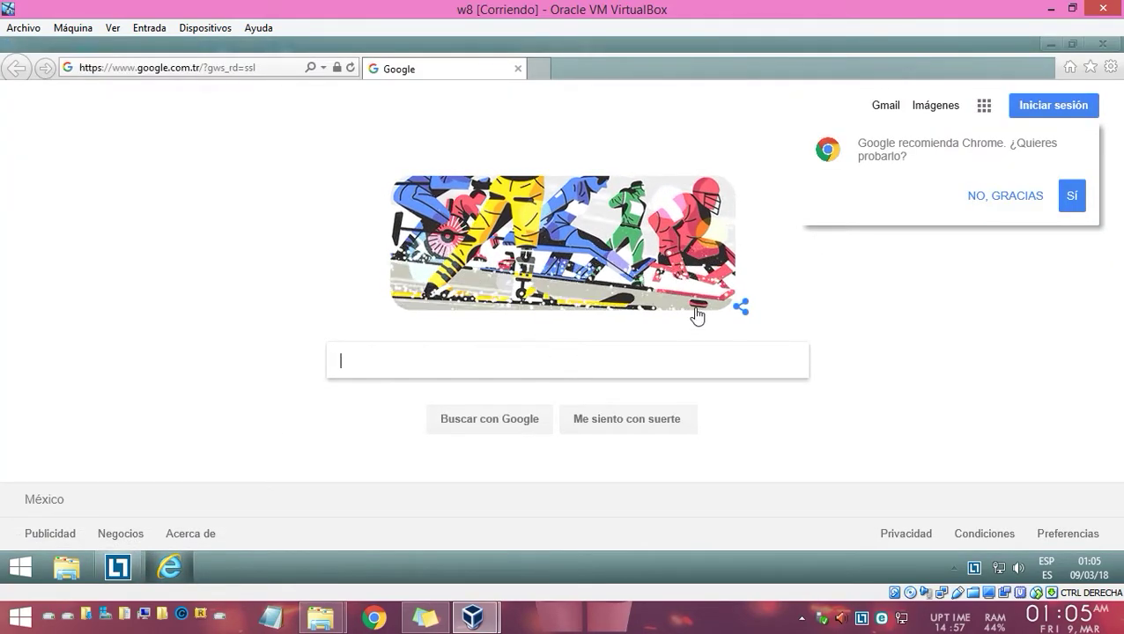
Accept Google's Chrome recommendation in the browser, and expand Internet Explorer's processes in NetLimiter's activity list.
{"action": "left_click", "coordinate": [1061, 194]}
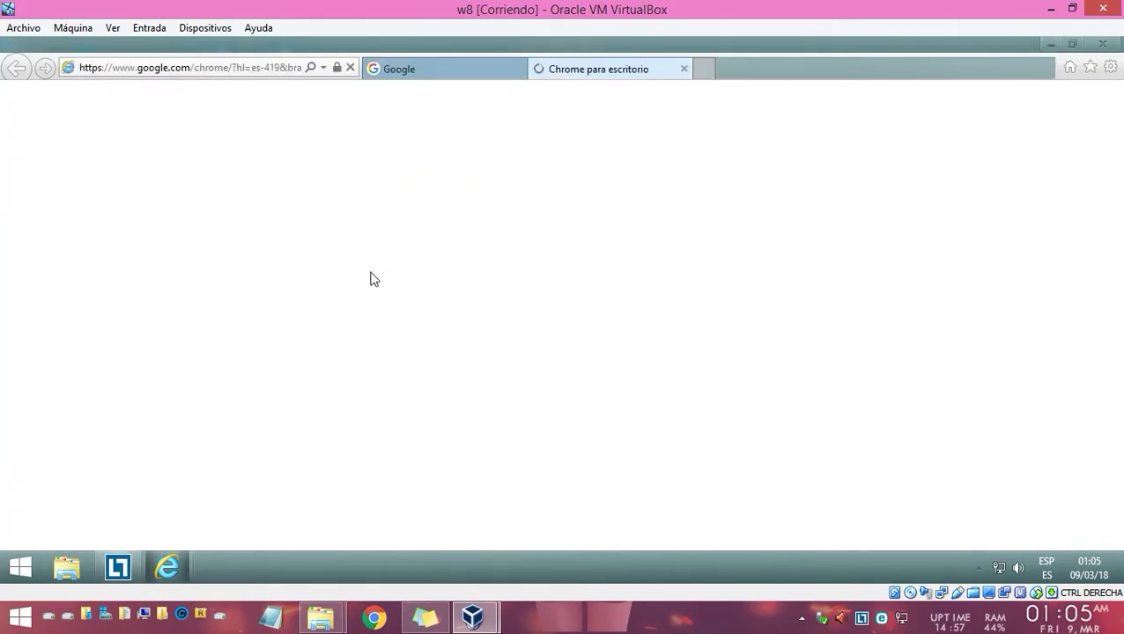
{"action": "left_click", "coordinate": [123, 564]}
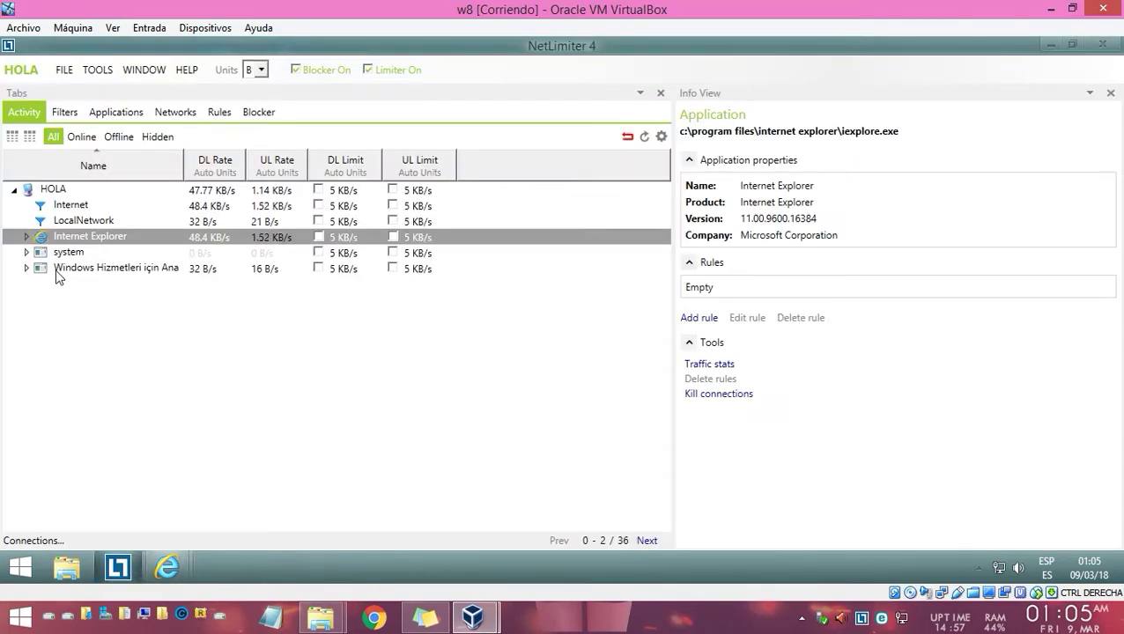
{"action": "left_click", "coordinate": [27, 237]}
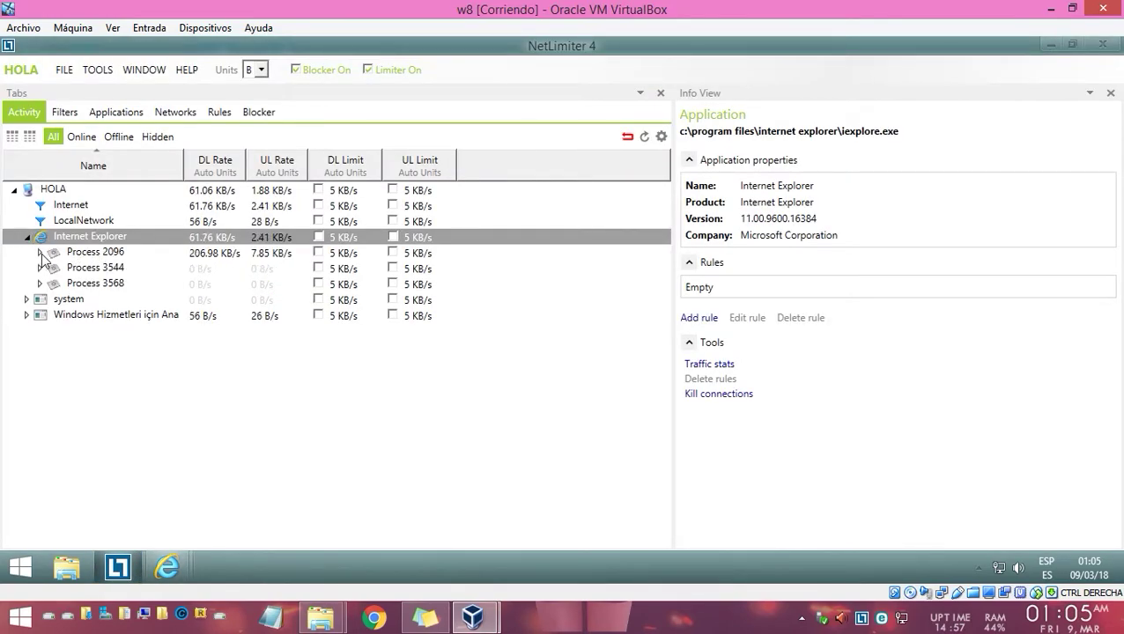
Download Chrome from the browser page, accepting the terms of service, and return to NetLimiter.
{"action": "mouse_move", "coordinate": [164, 566]}
{"action": "left_click", "coordinate": [343, 440]}
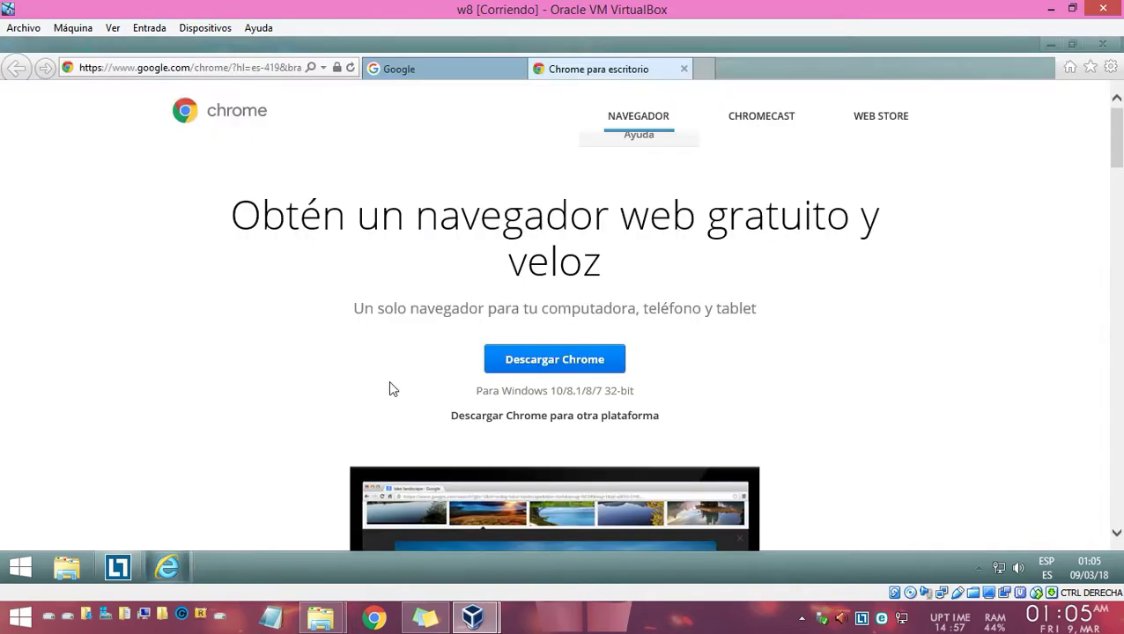
{"action": "left_click", "coordinate": [581, 361]}
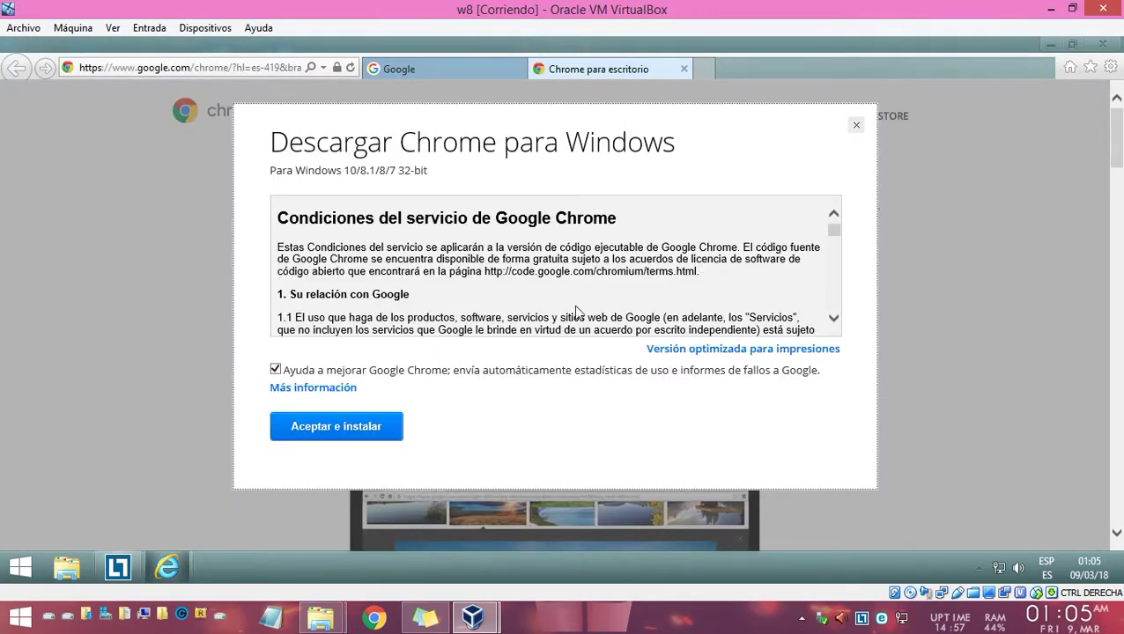
{"action": "left_click", "coordinate": [354, 424]}
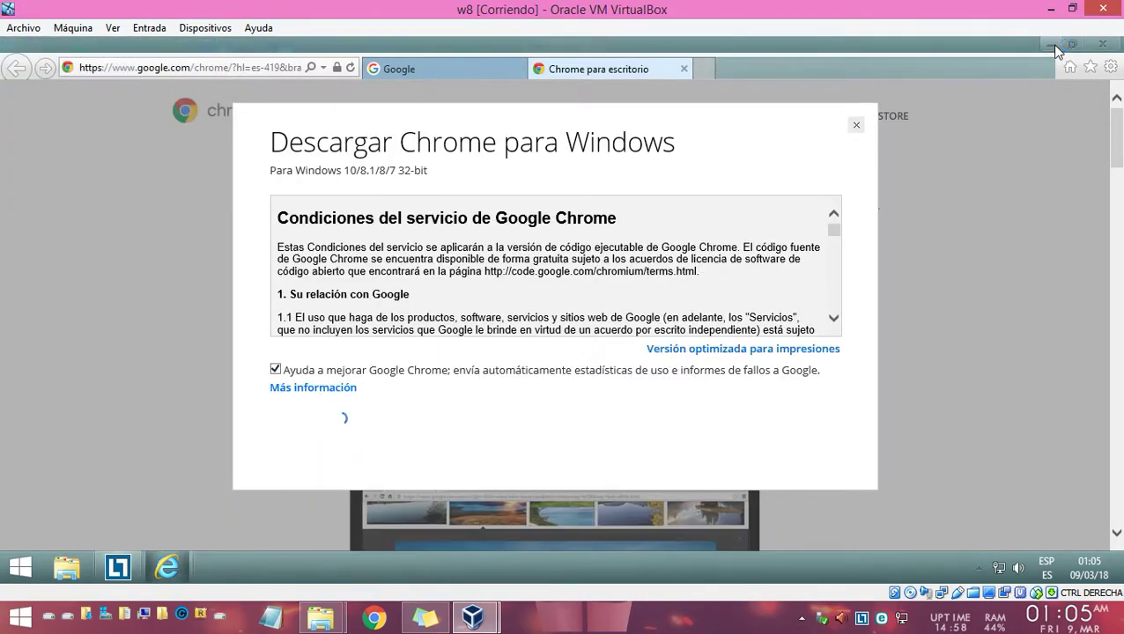
{"action": "left_click", "coordinate": [1056, 48]}
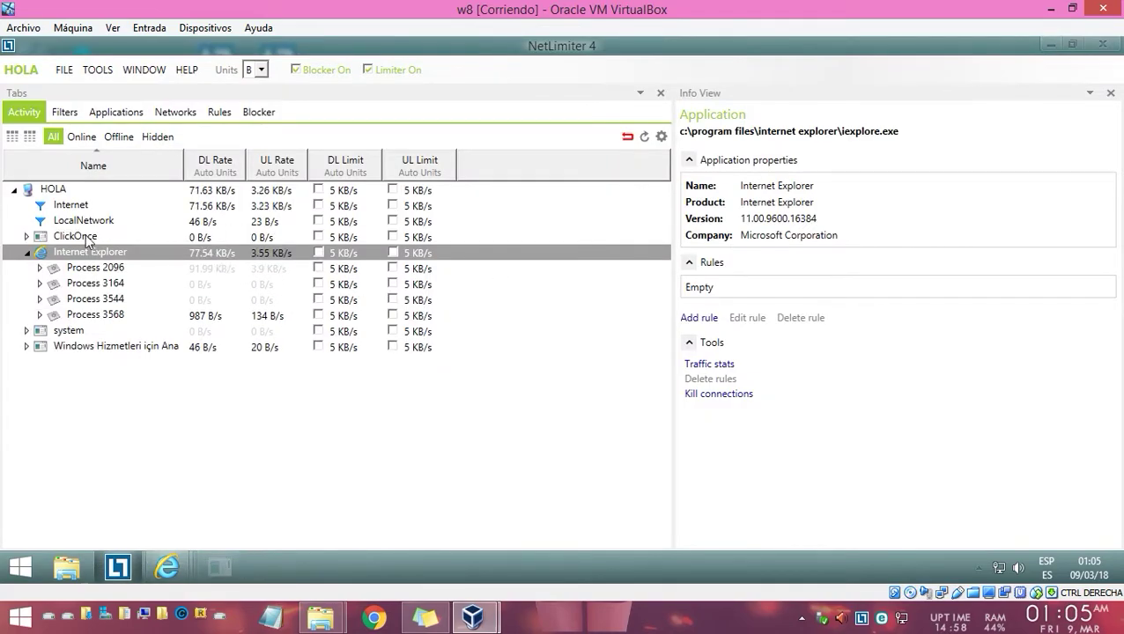
Set an incoming limit of 500 KB/s for the HOLA computer entry and save the rule.
{"action": "left_click", "coordinate": [54, 190]}
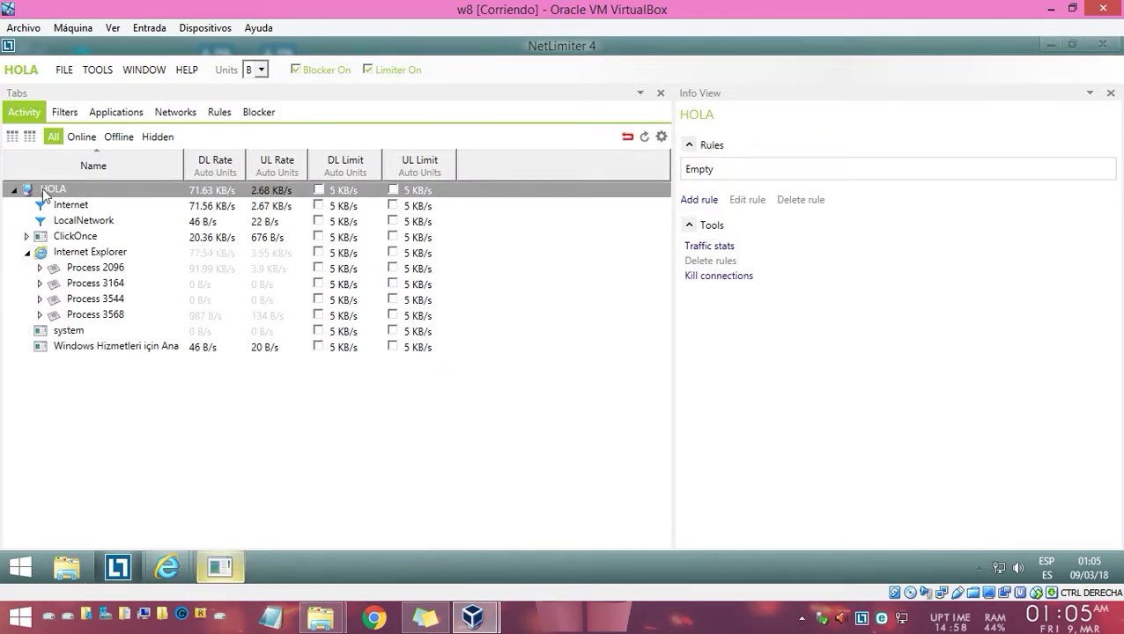
{"action": "left_click", "coordinate": [343, 190]}
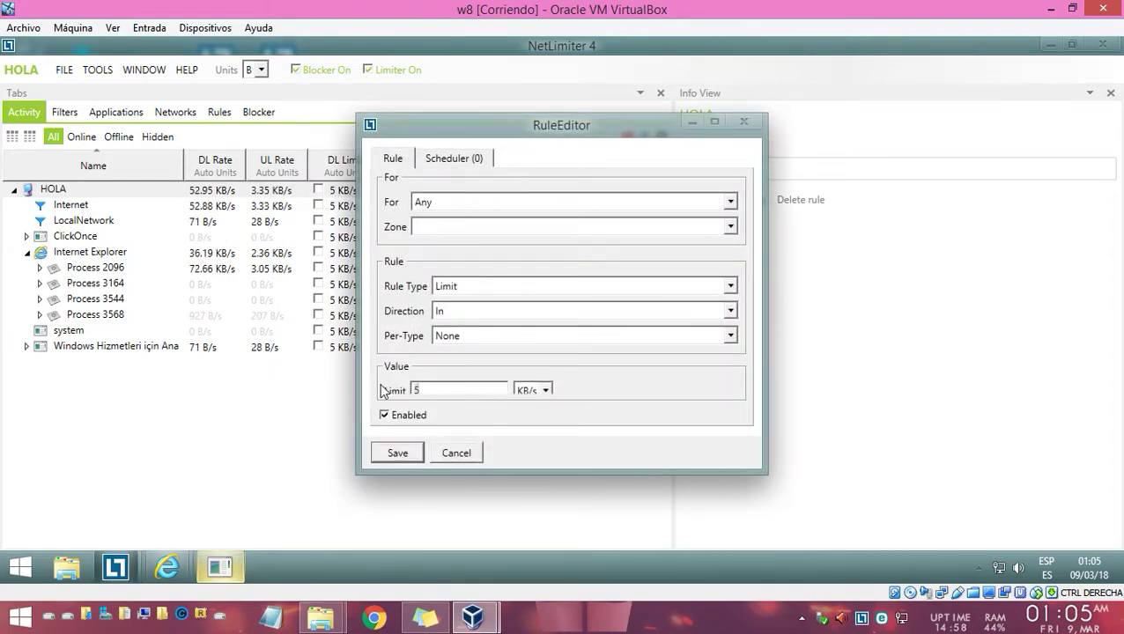
{"action": "left_click", "coordinate": [743, 121]}
{"action": "left_click", "coordinate": [342, 193]}
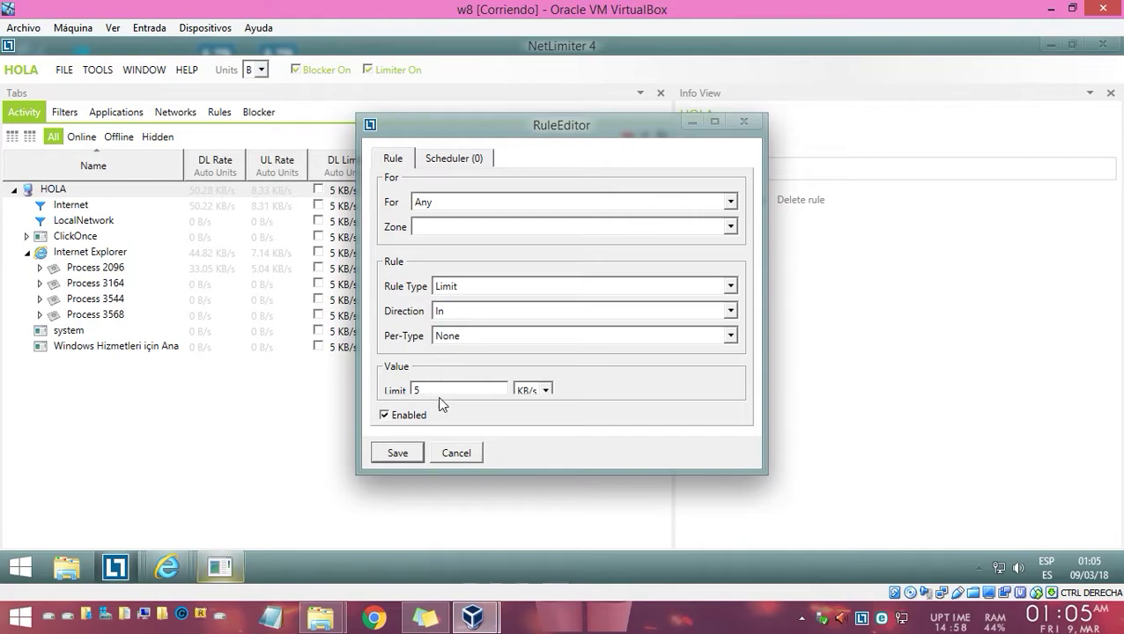
{"action": "left_click", "coordinate": [543, 390]}
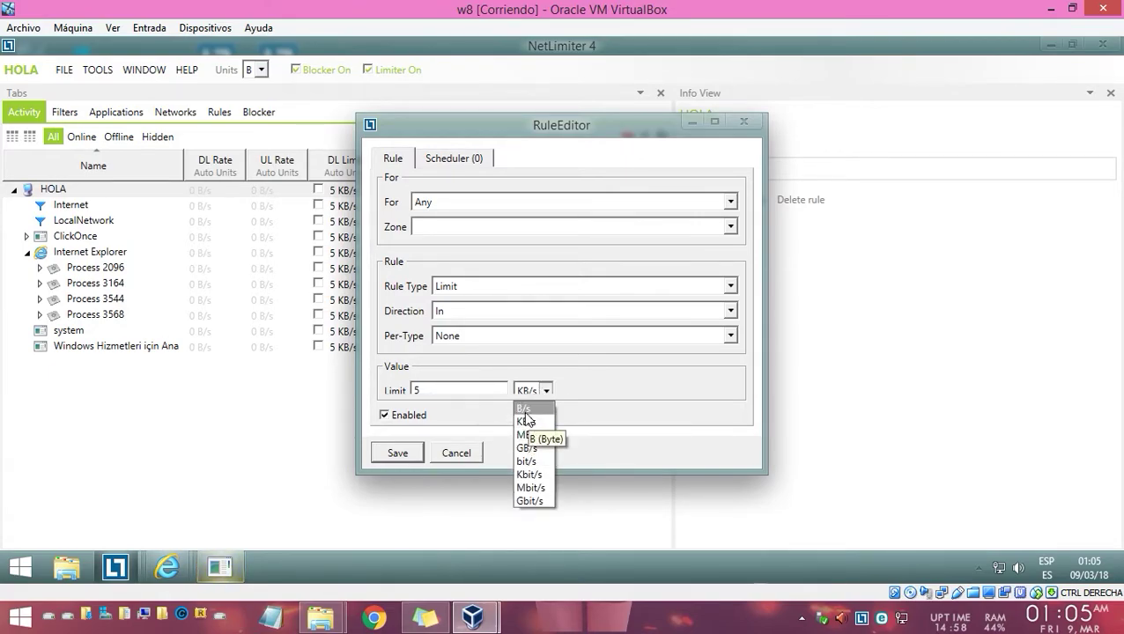
{"action": "left_click", "coordinate": [526, 421]}
{"action": "left_click", "coordinate": [466, 389]}
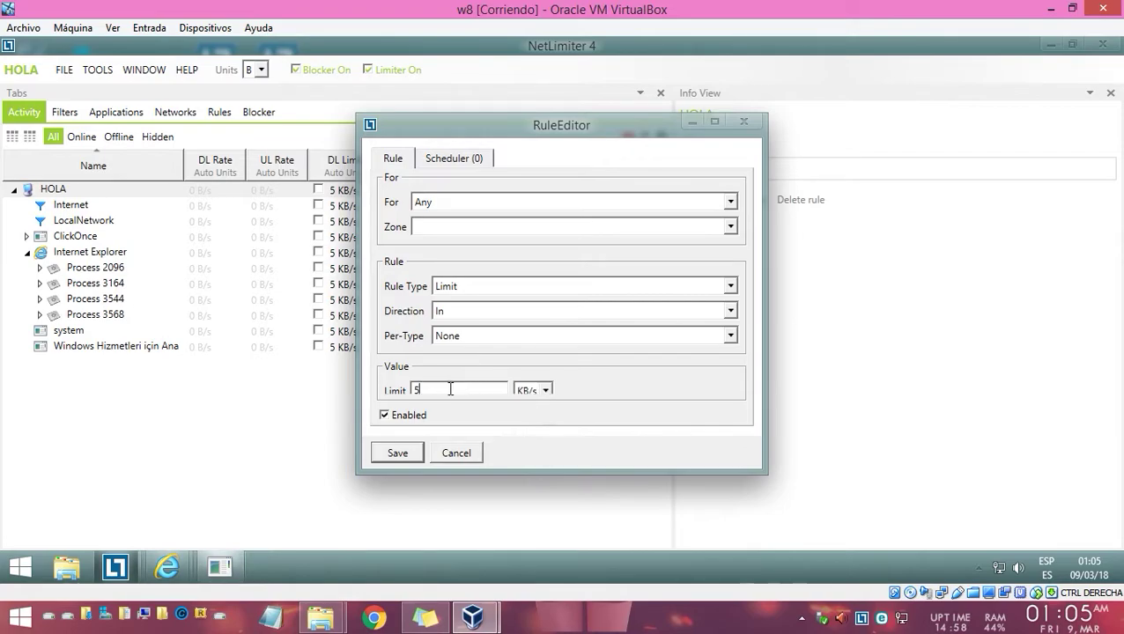
{"action": "key", "text": "Return"}
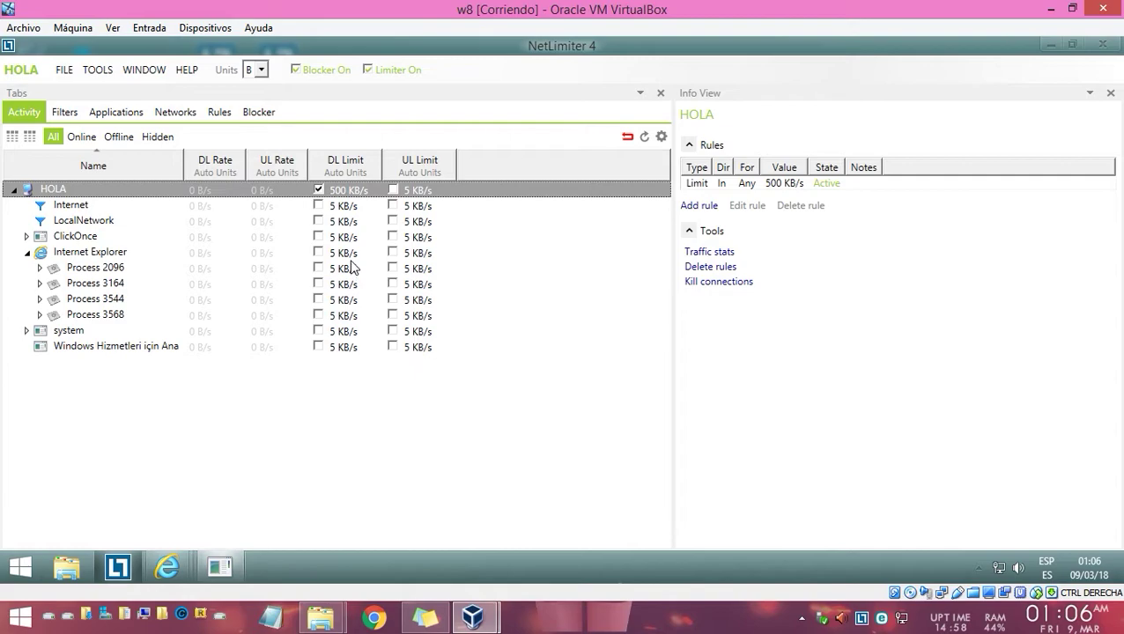
Check the Chrome download page in the browser, and inspect HOLA's download limit rule without changing it.
{"action": "mouse_move", "coordinate": [171, 567]}
{"action": "left_click", "coordinate": [284, 482]}
{"action": "left_click", "coordinate": [566, 344]}
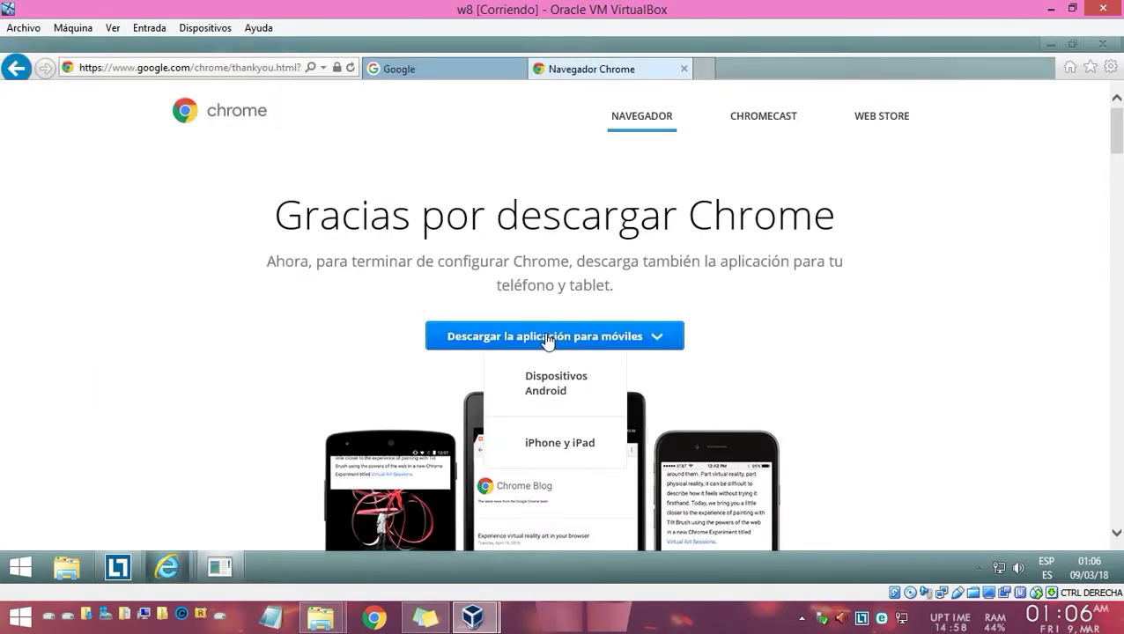
{"action": "left_click", "coordinate": [1049, 44]}
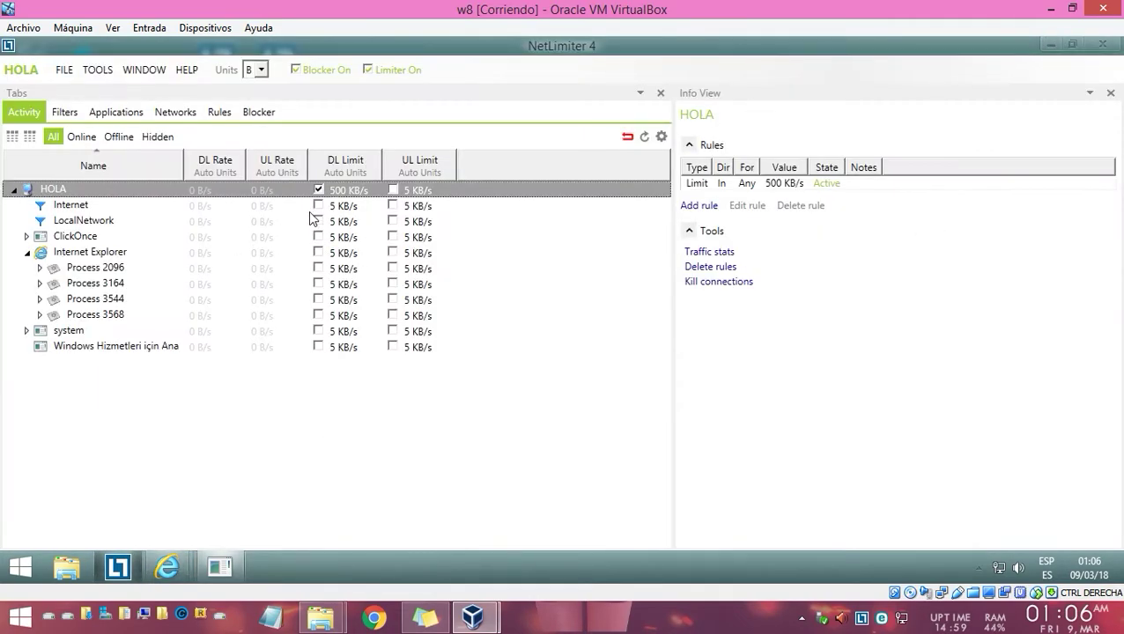
{"action": "double_click", "coordinate": [339, 190]}
{"action": "left_click", "coordinate": [743, 122]}
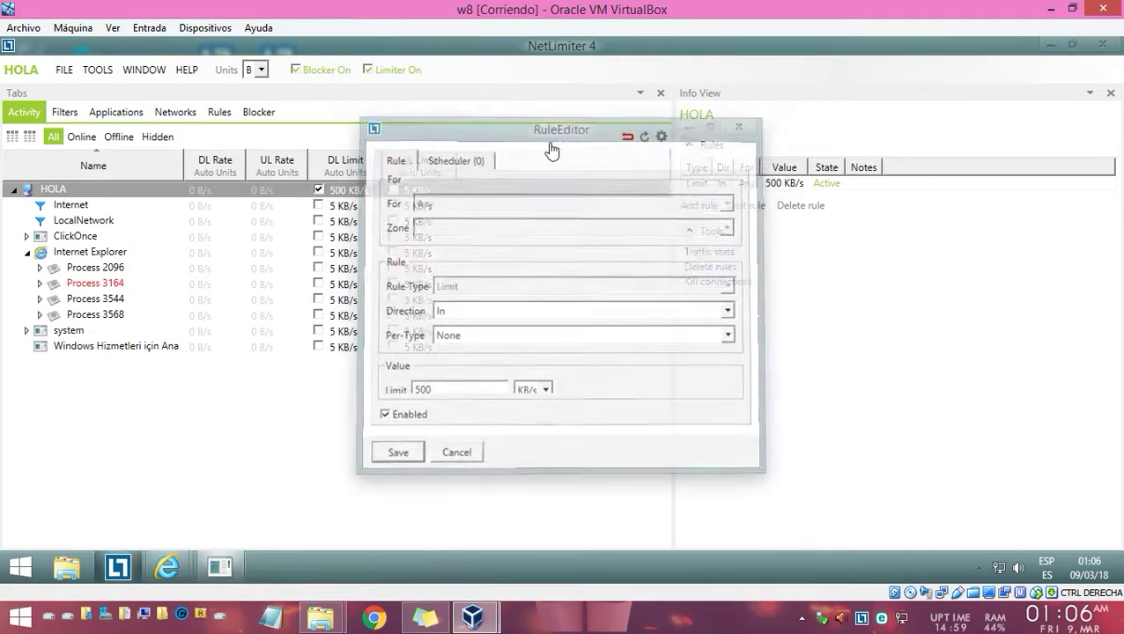
Enable Internet Explorer's download limit and set it to 150 KB/s.
{"action": "left_click", "coordinate": [318, 253]}
{"action": "double_click", "coordinate": [347, 254]}
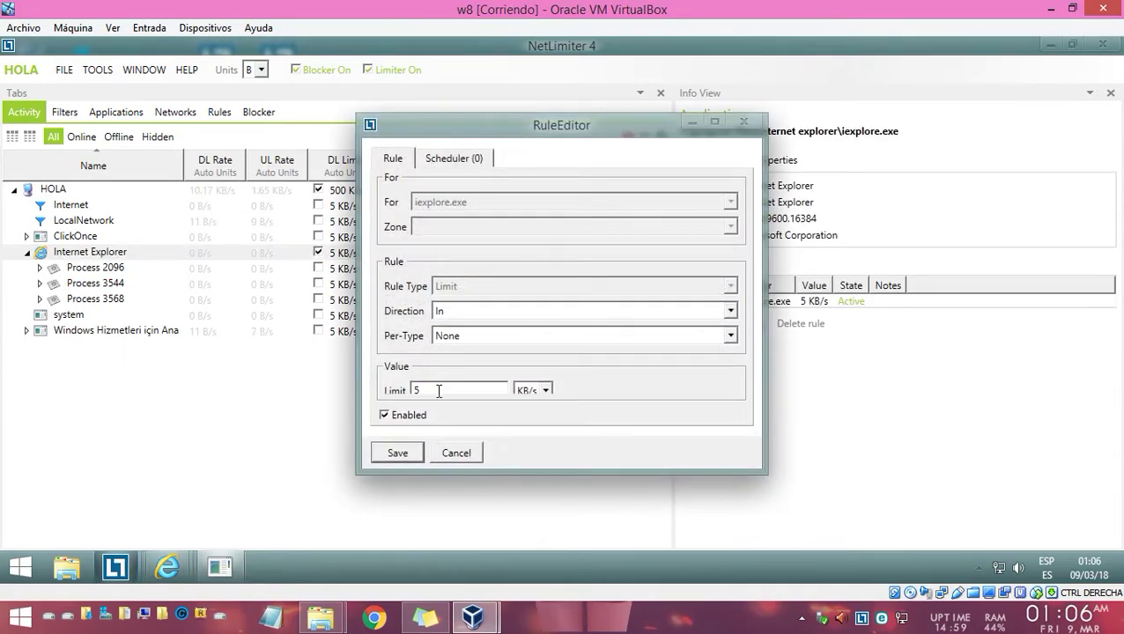
{"action": "key", "text": "BackSpace"}
{"action": "type", "text": "150"}
{"action": "key", "text": "Return"}
Check the browser's Chrome page, run the downloaded Google installer from its security warning, and move its window aside.
{"action": "mouse_move", "coordinate": [167, 566]}
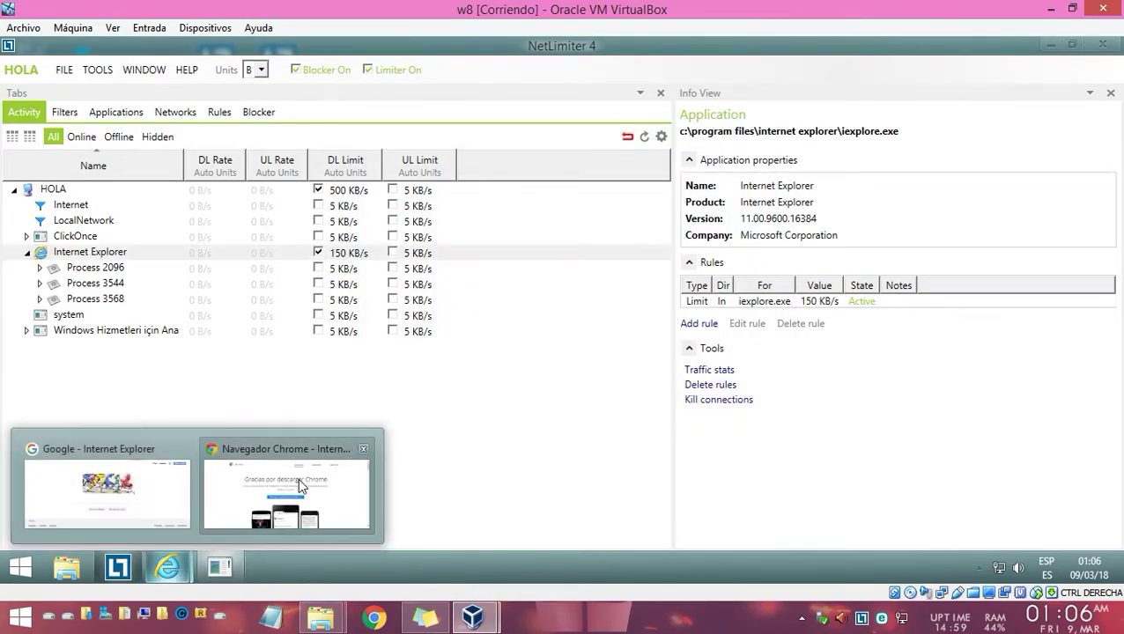
{"action": "left_click", "coordinate": [298, 478]}
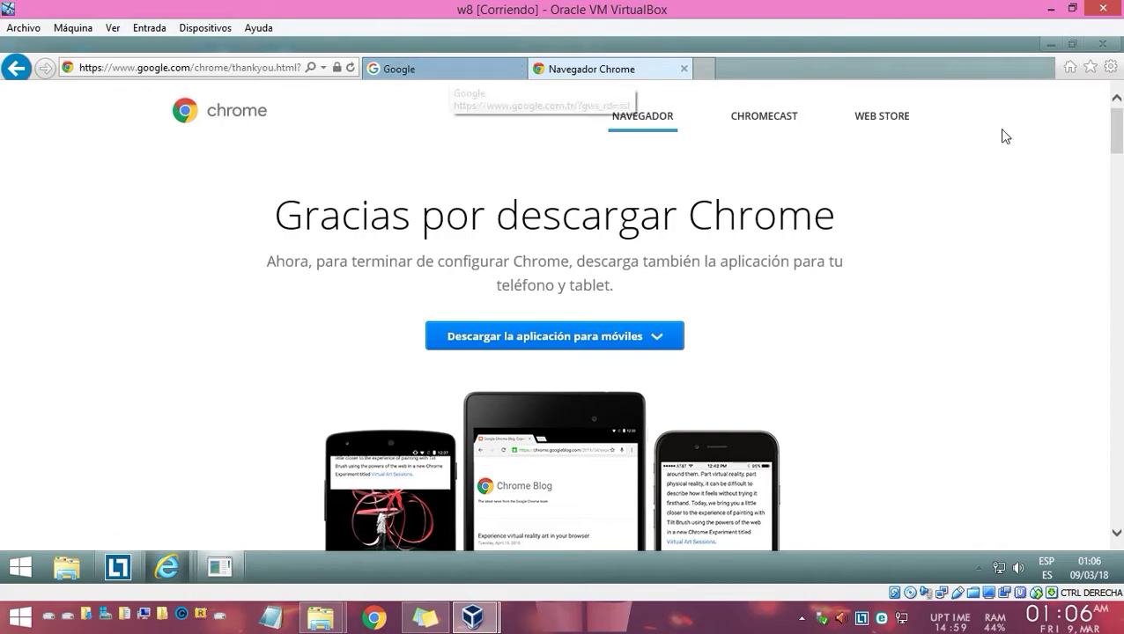
{"action": "left_click", "coordinate": [1051, 44]}
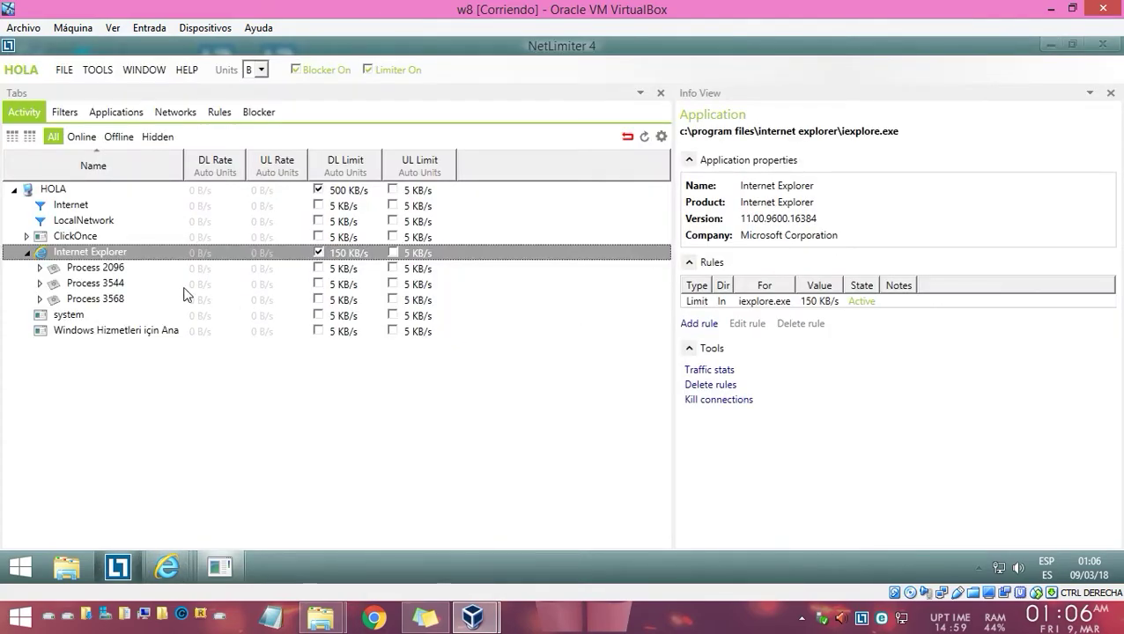
{"action": "left_click", "coordinate": [239, 562]}
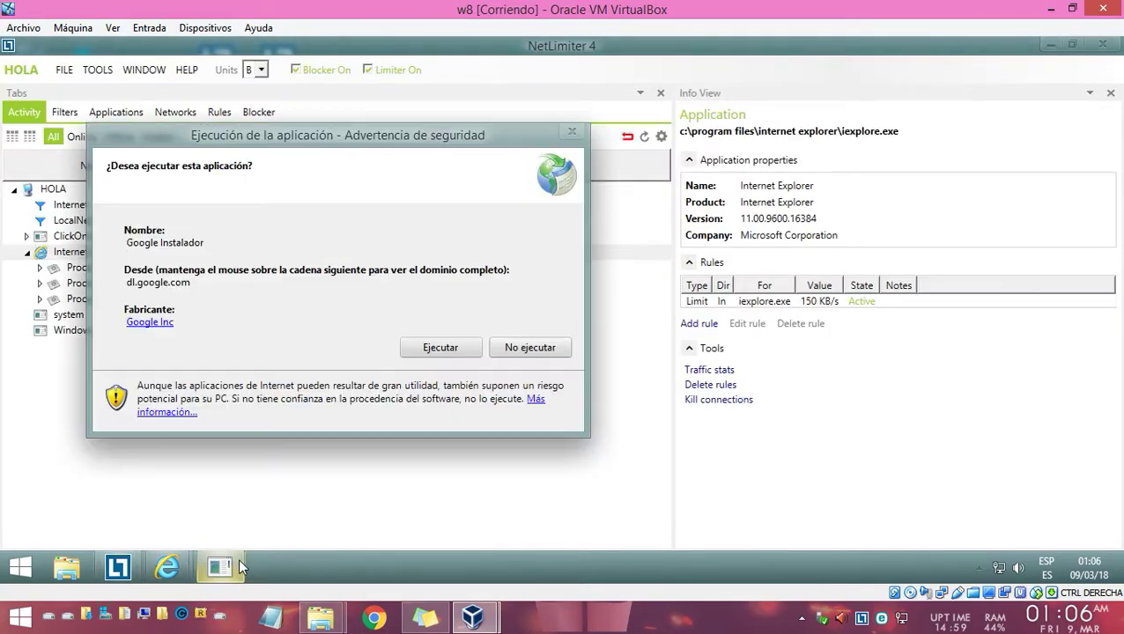
{"action": "left_click", "coordinate": [441, 355]}
{"action": "left_click_drag", "start_coordinate": [281, 133], "coordinate": [785, 166]}
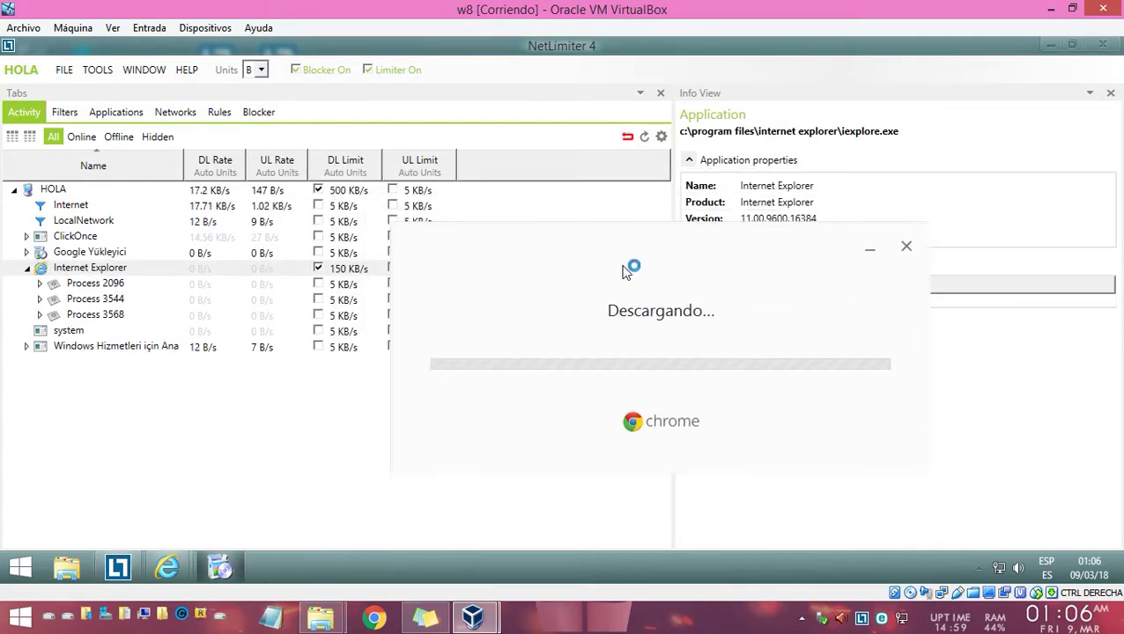
Set Internet Explorer's download limit to 50 KB/s, and place the Chrome installer's progress window clear of the activity list.
{"action": "double_click", "coordinate": [345, 268]}
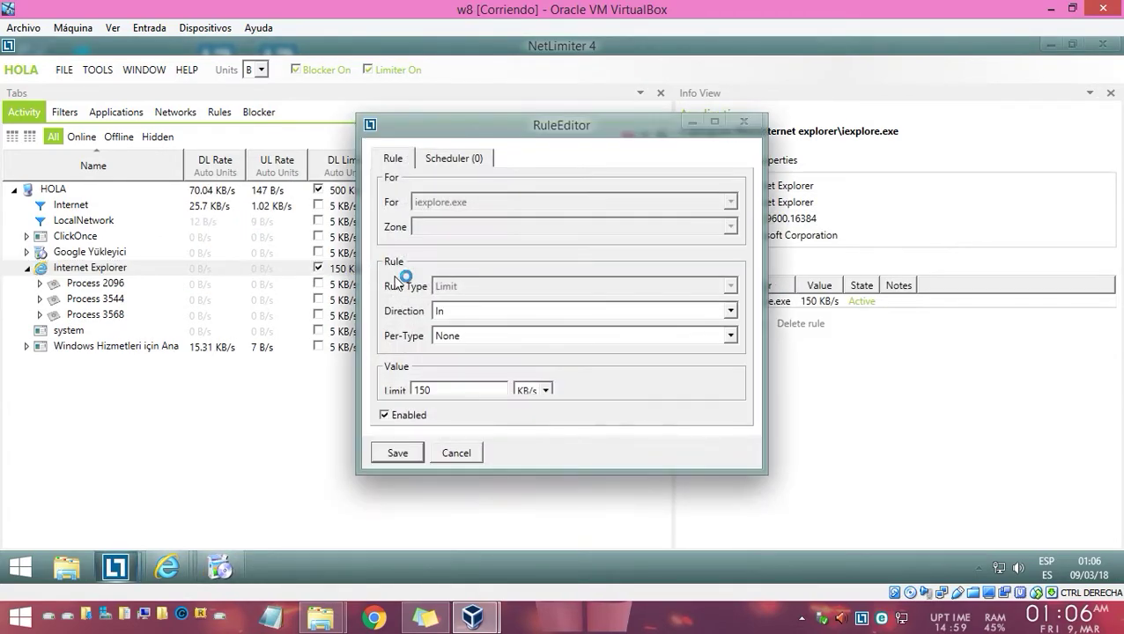
{"action": "key", "text": "Delete"}
{"action": "key", "text": "Return"}
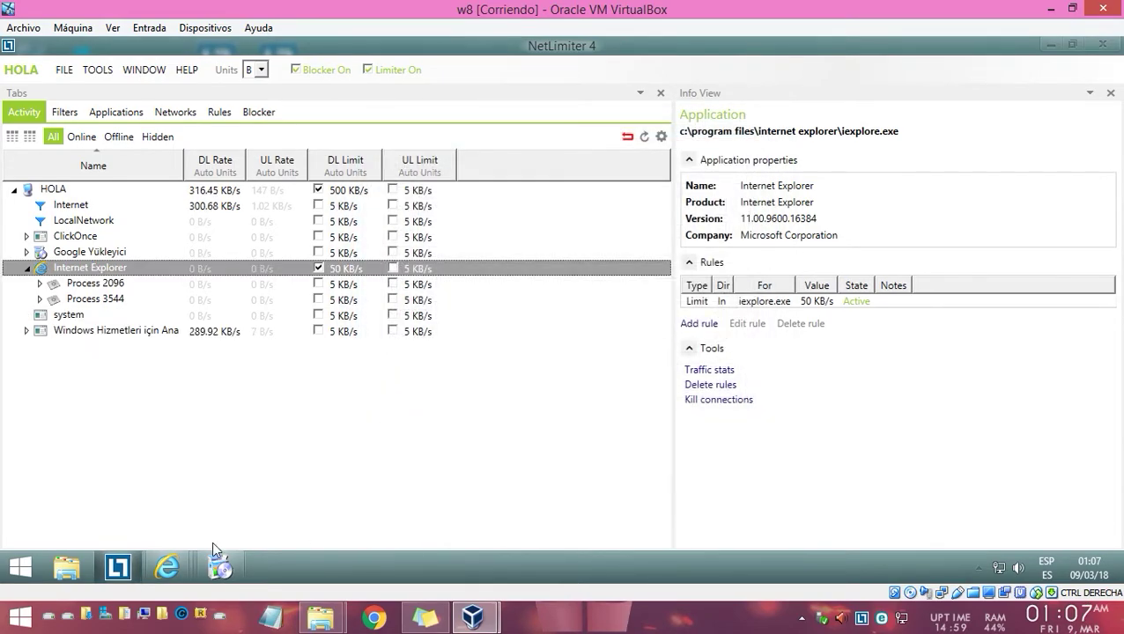
{"action": "left_click", "coordinate": [209, 563]}
{"action": "left_click_drag", "start_coordinate": [584, 258], "coordinate": [738, 319]}
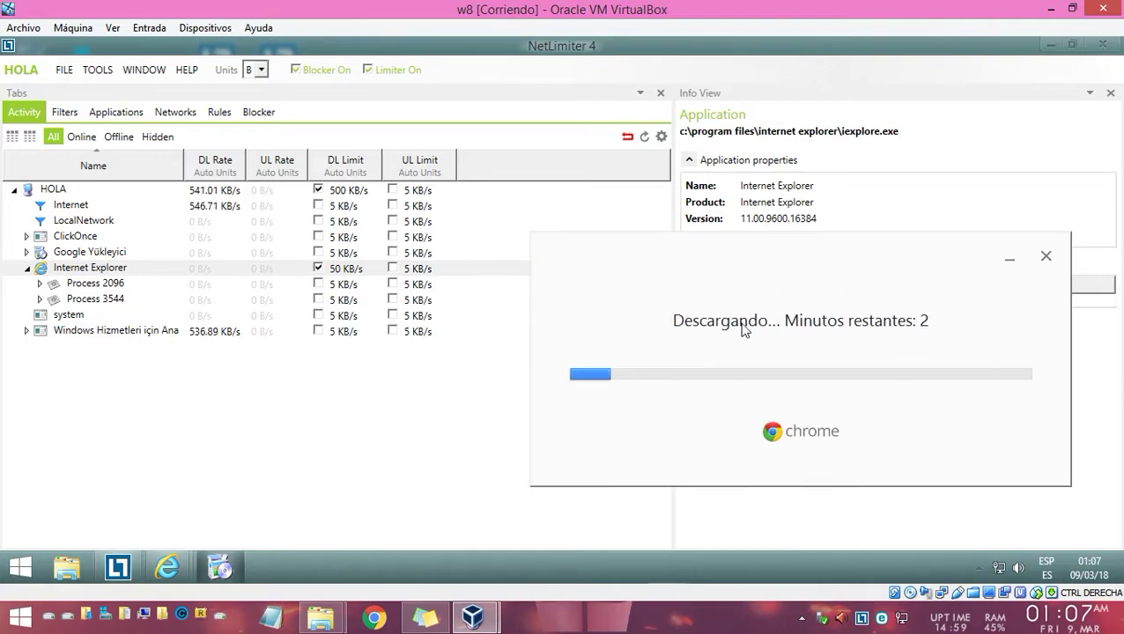
Set Internet Explorer's download limit to 10 KB/s and save the rule.
{"action": "double_click", "coordinate": [337, 270]}
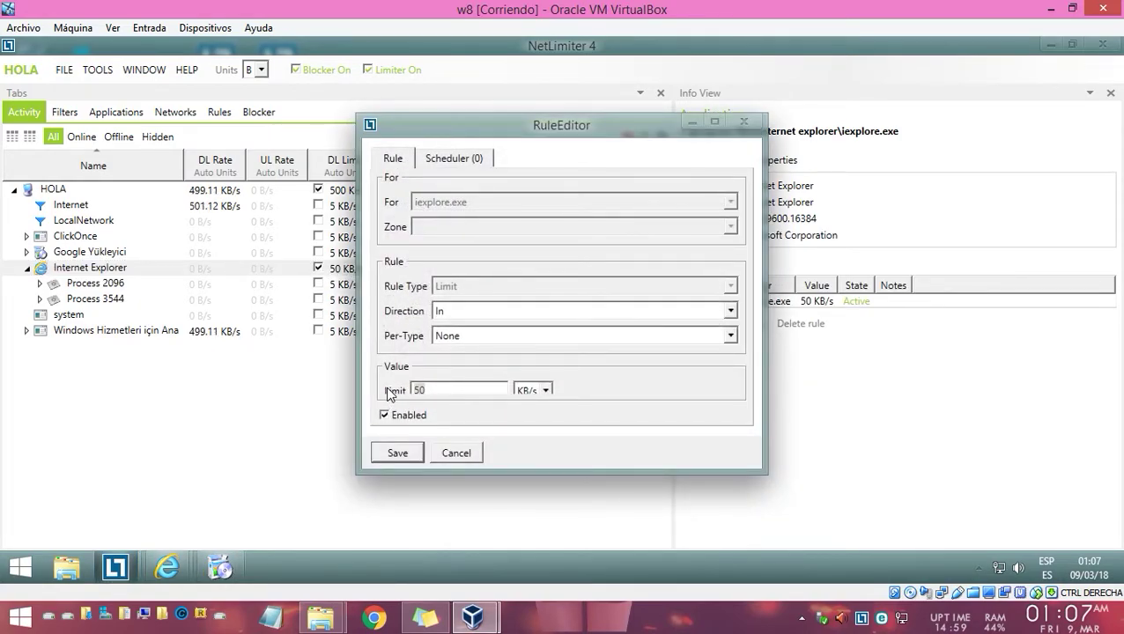
{"action": "type", "text": "10"}
{"action": "left_click", "coordinate": [397, 453]}
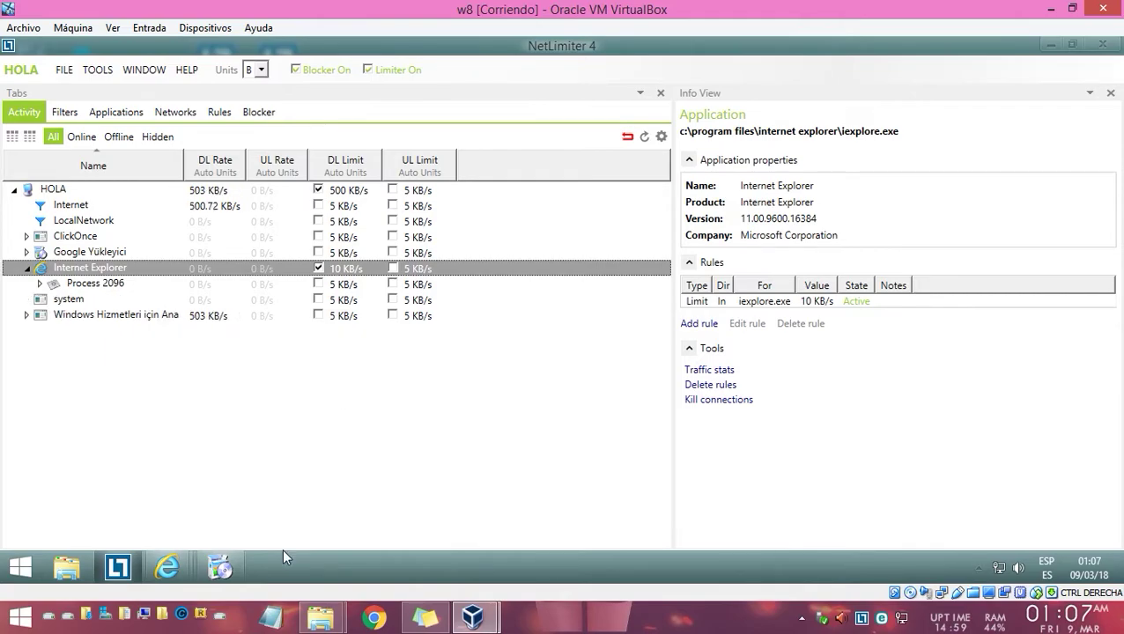
Limit the svchost.exe Windows services entry to 50 KB/s download, and bring up the Chrome installer's progress window.
{"action": "key", "text": "Up"}
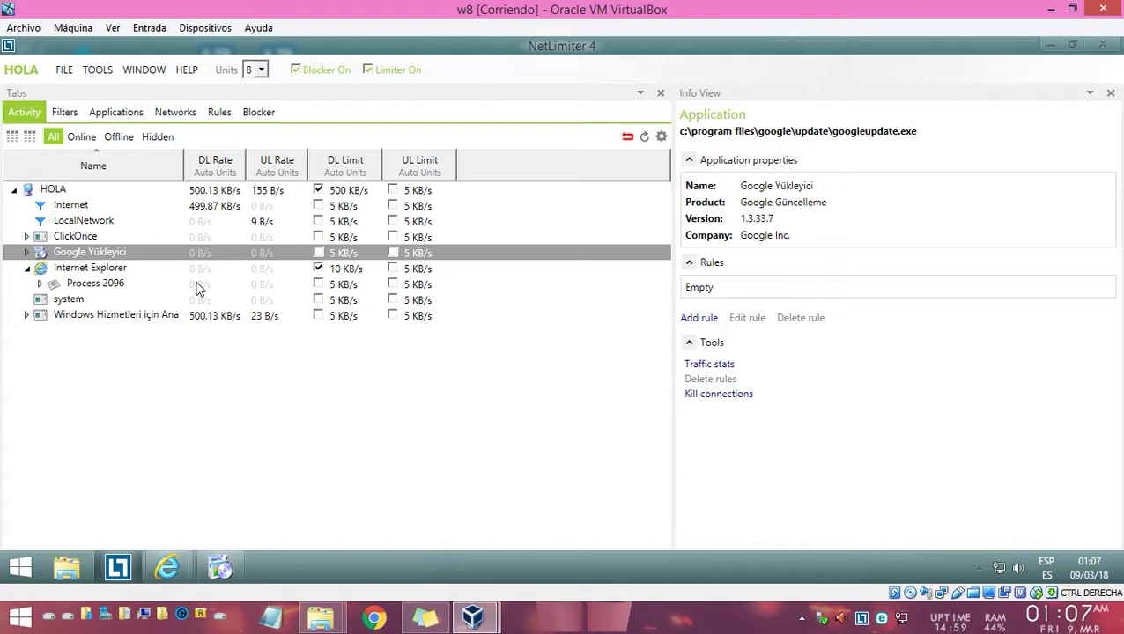
{"action": "left_click", "coordinate": [160, 318]}
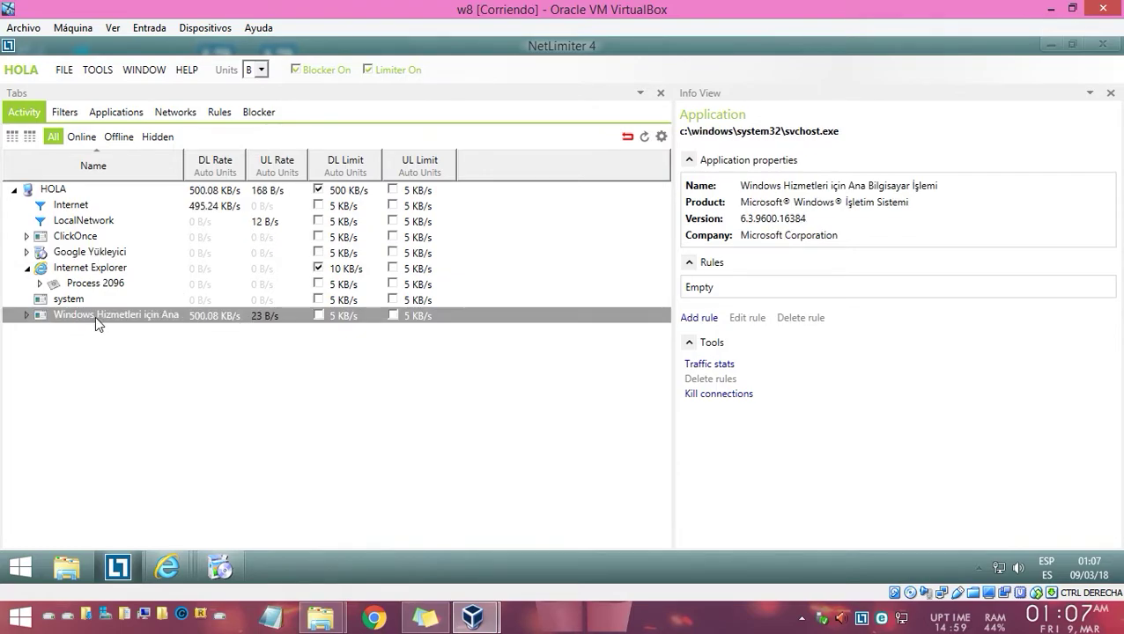
{"action": "left_click", "coordinate": [323, 315]}
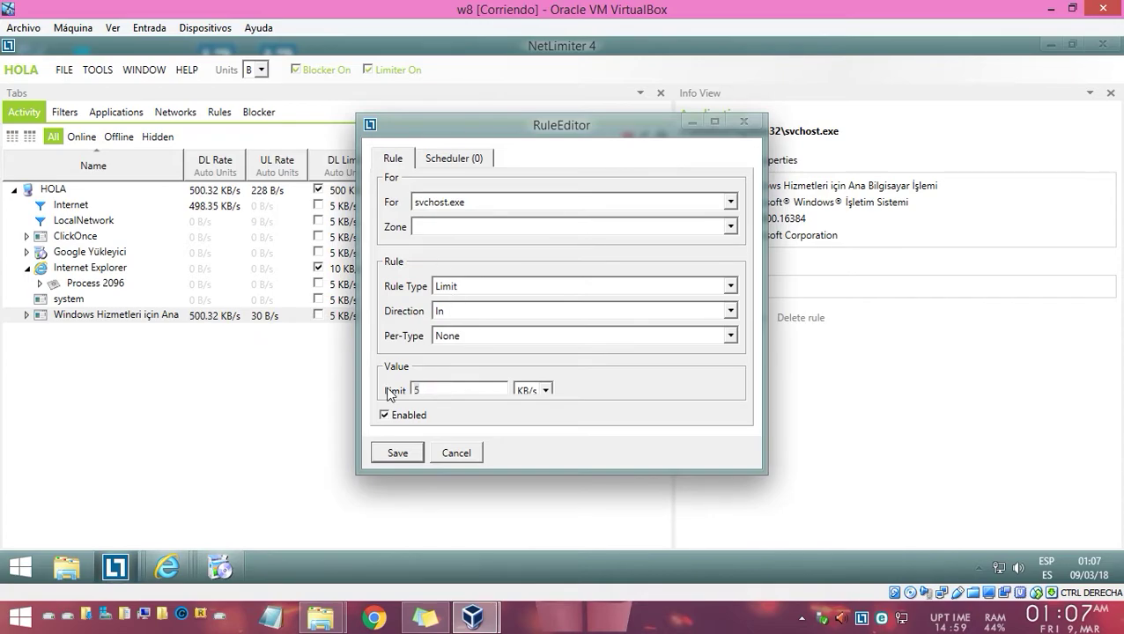
{"action": "type", "text": "0"}
{"action": "key", "text": "Return"}
{"action": "left_click", "coordinate": [222, 570]}
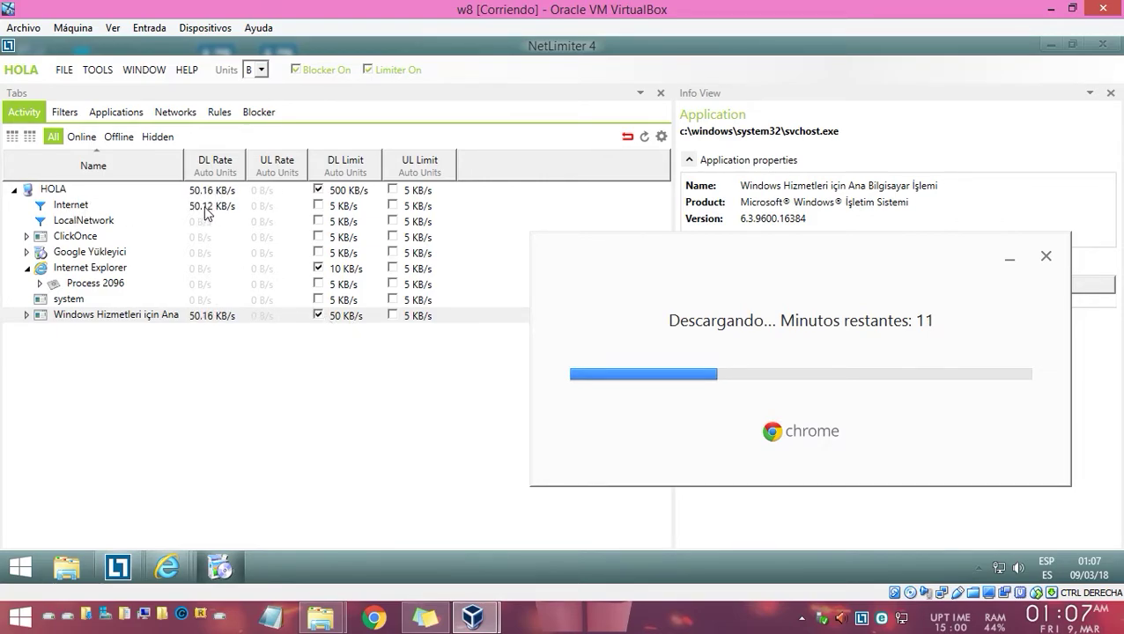
Set Internet Explorer's download limit to 200 KB/s and select its entry in the activity list.
{"action": "left_click", "coordinate": [117, 267]}
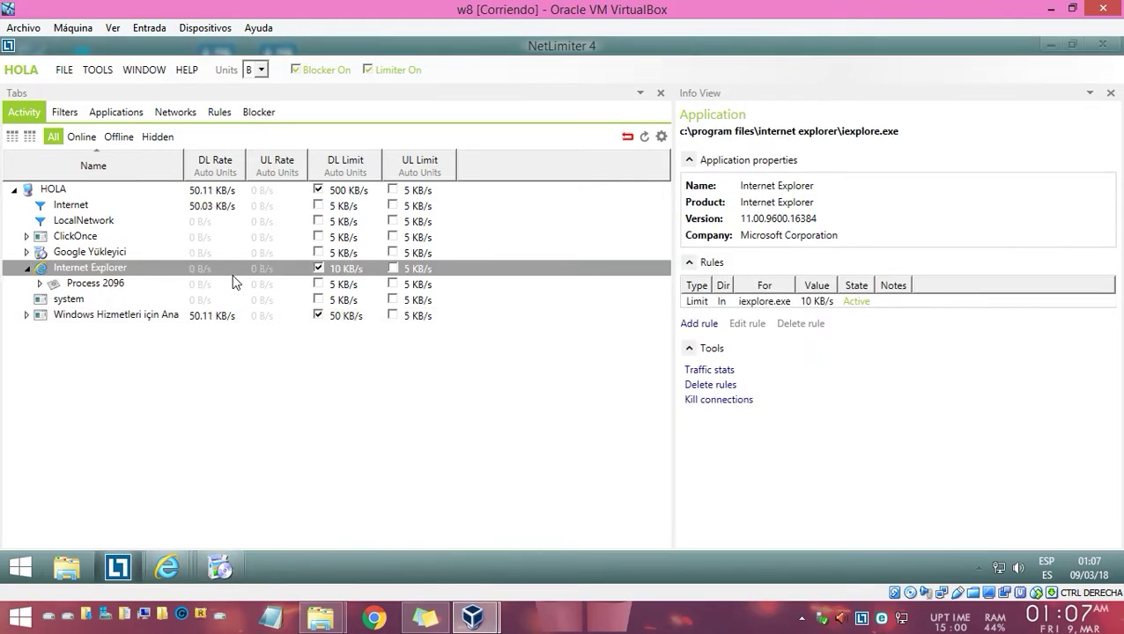
{"action": "double_click", "coordinate": [355, 274]}
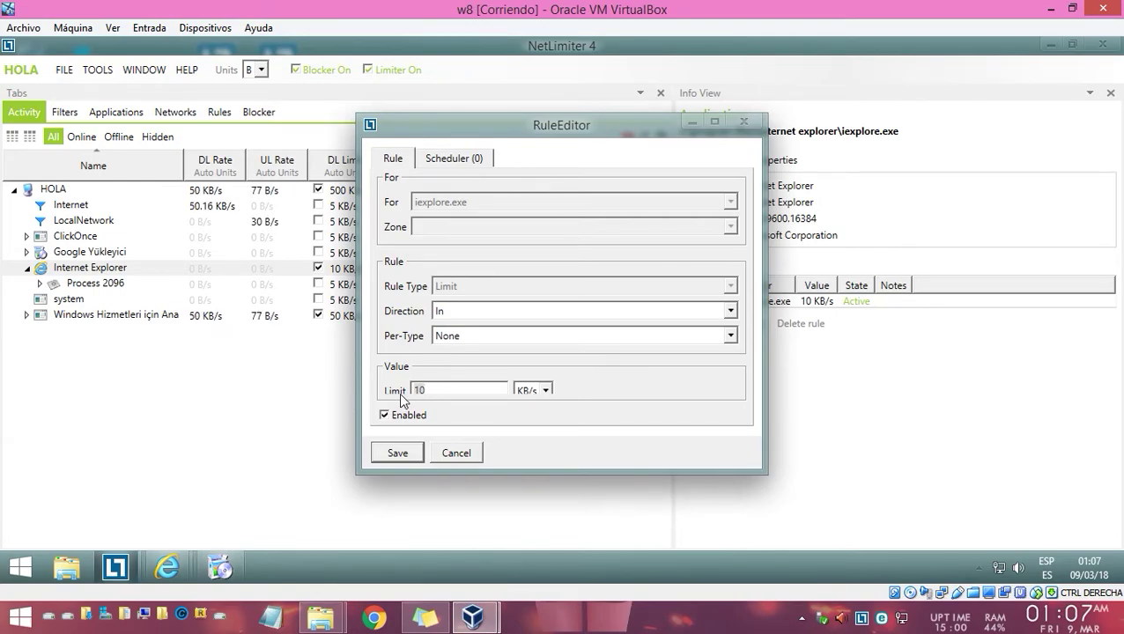
{"action": "key", "text": "BackSpace"}
{"action": "key", "text": "BackSpace"}
{"action": "type", "text": "200"}
{"action": "key", "text": "Return"}
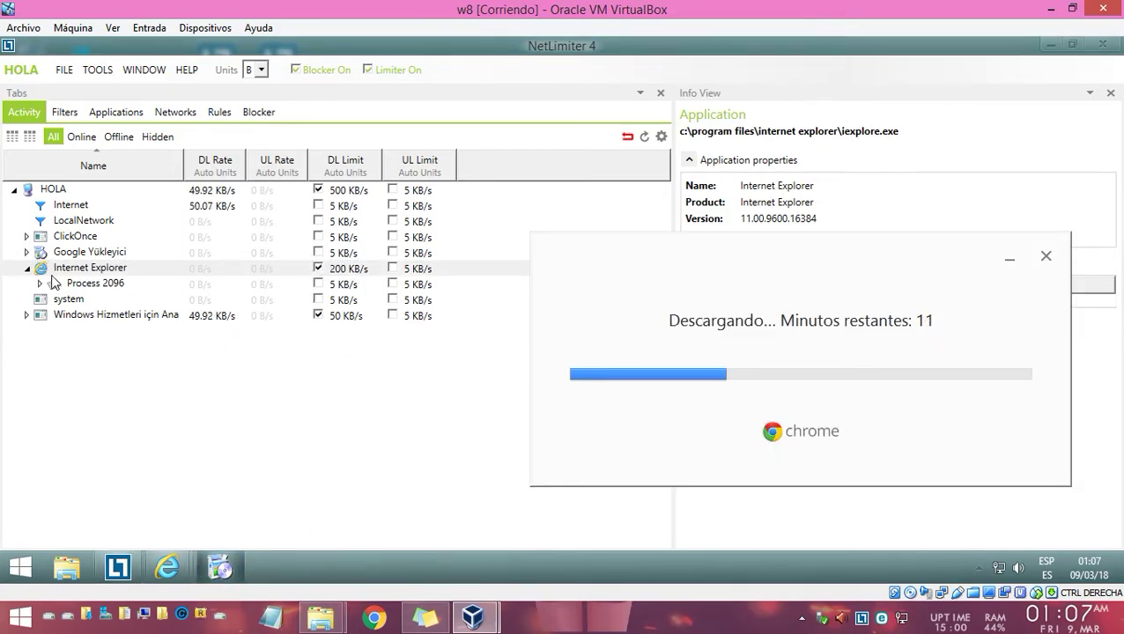
{"action": "left_click", "coordinate": [85, 269]}
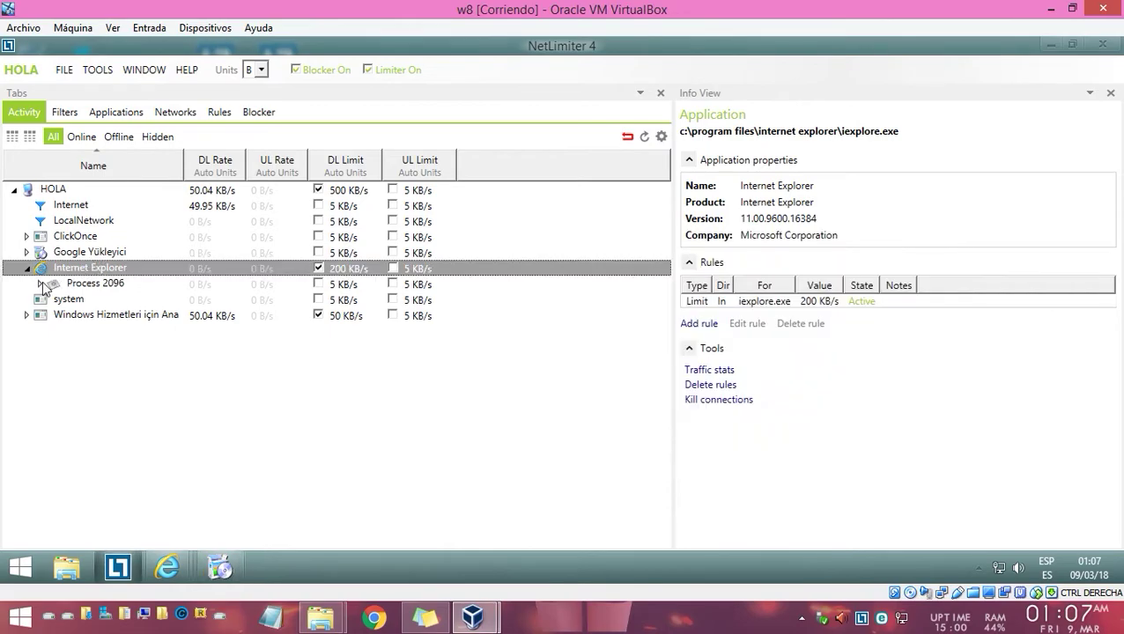
Examine the connections under Internet Explorer's process and the computer's download limit rule.
{"action": "left_click", "coordinate": [42, 283]}
{"action": "left_click", "coordinate": [132, 315]}
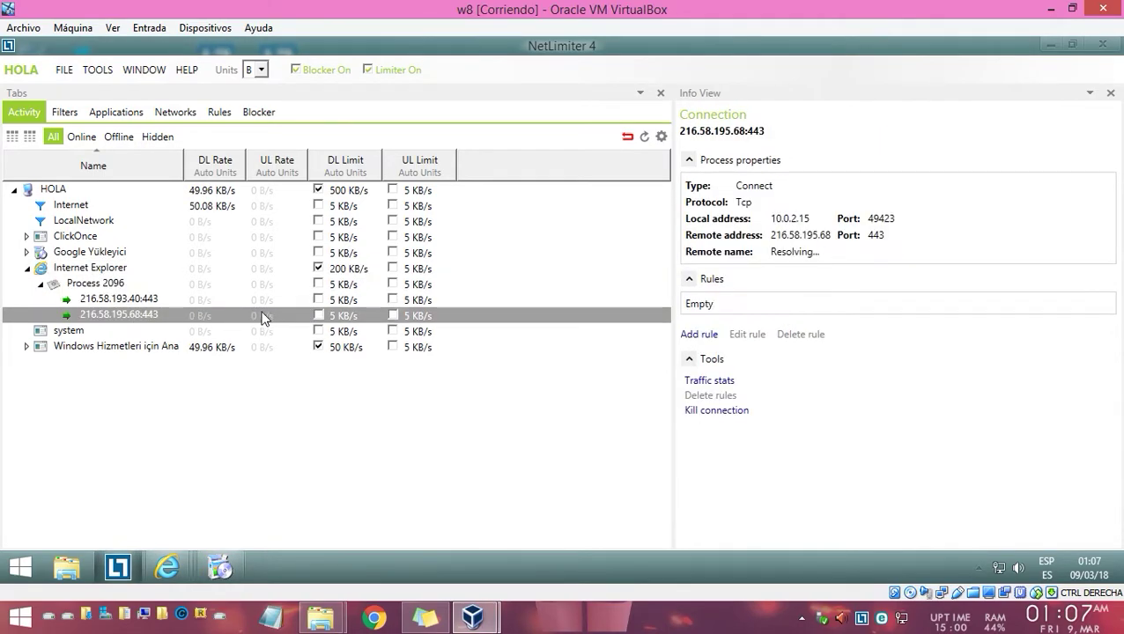
{"action": "double_click", "coordinate": [347, 190]}
{"action": "key", "text": "Escape"}
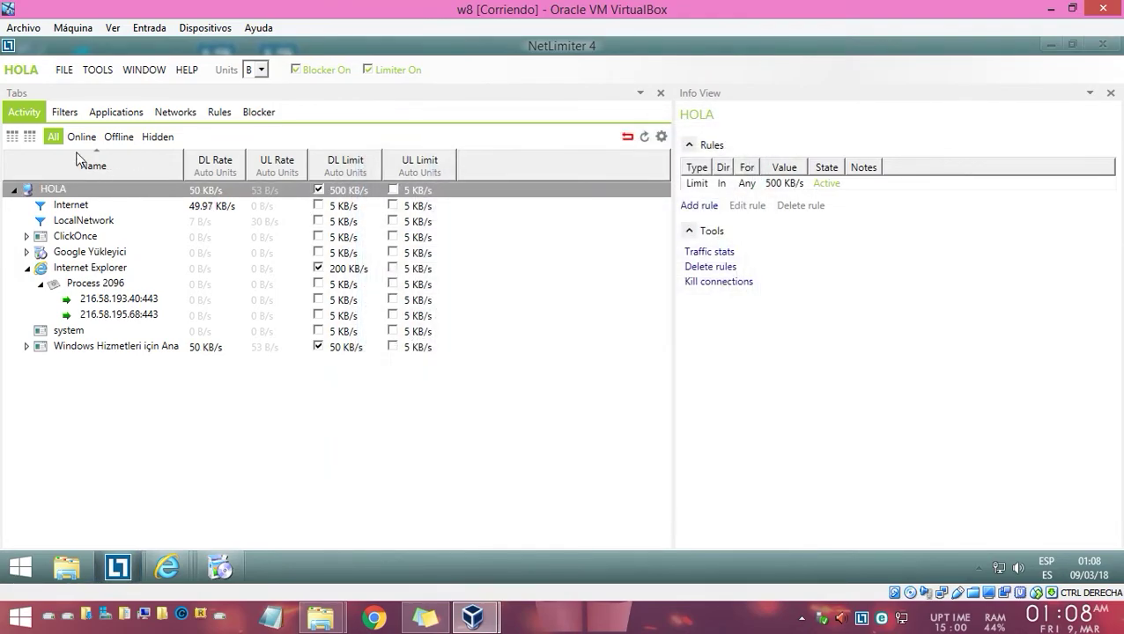
Compare the online and offline entries in the activity list, inspect the offline system entry, and return to showing all entries.
{"action": "left_click", "coordinate": [81, 137]}
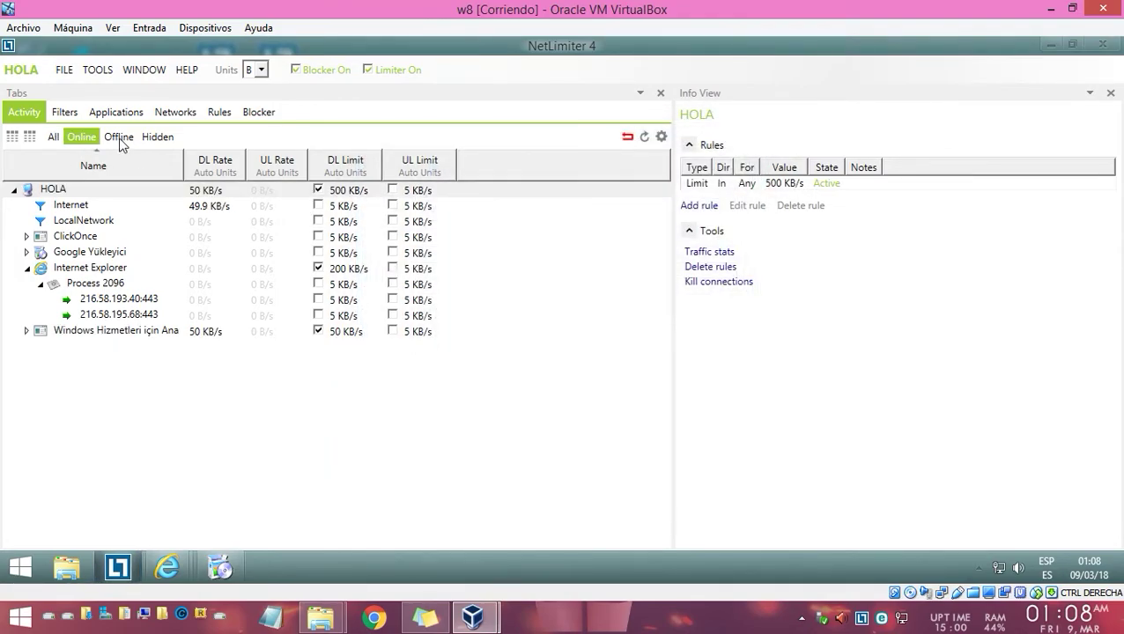
{"action": "left_click", "coordinate": [120, 139]}
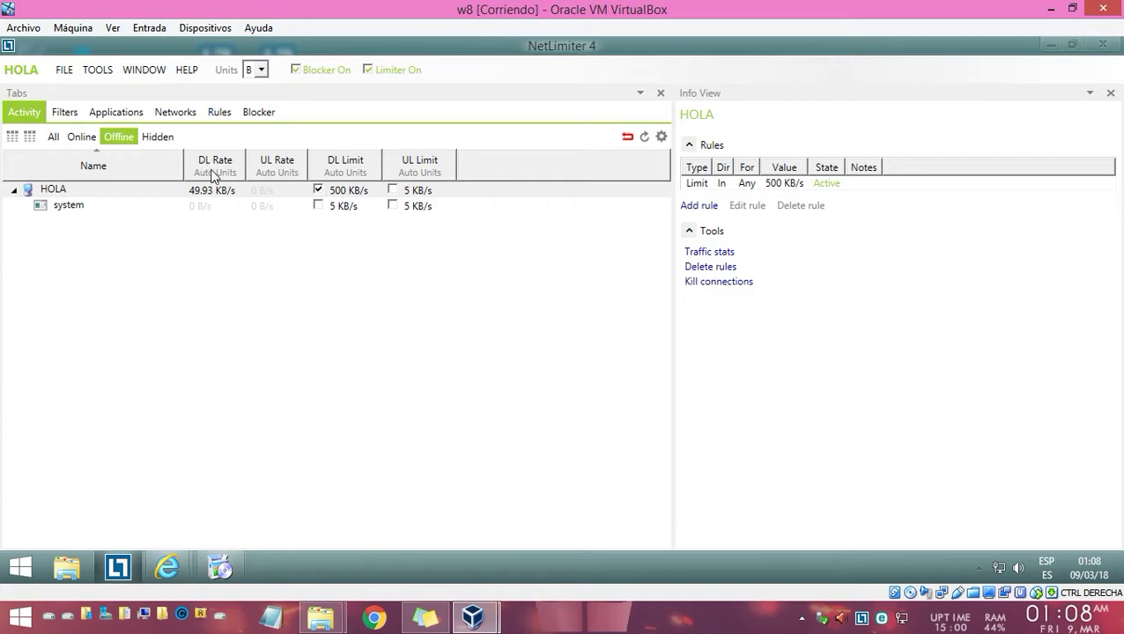
{"action": "left_click", "coordinate": [197, 210]}
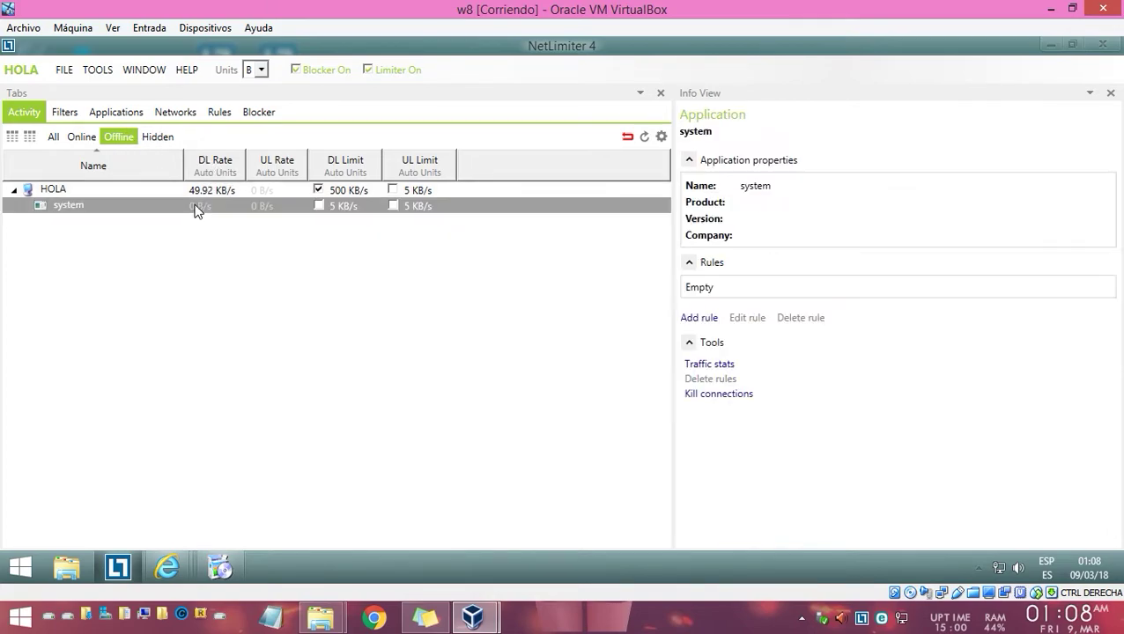
{"action": "left_click", "coordinate": [58, 136]}
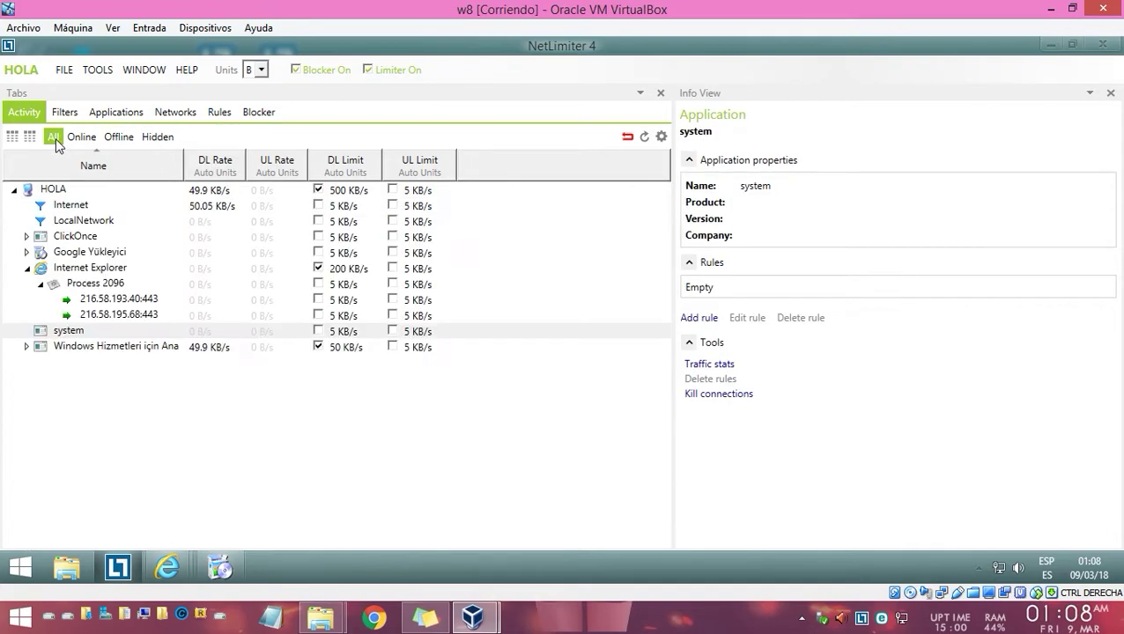
Launch AOMEI Backupper and select its entry among the online applications in NetLimiter's activity list.
{"action": "left_click", "coordinate": [29, 573]}
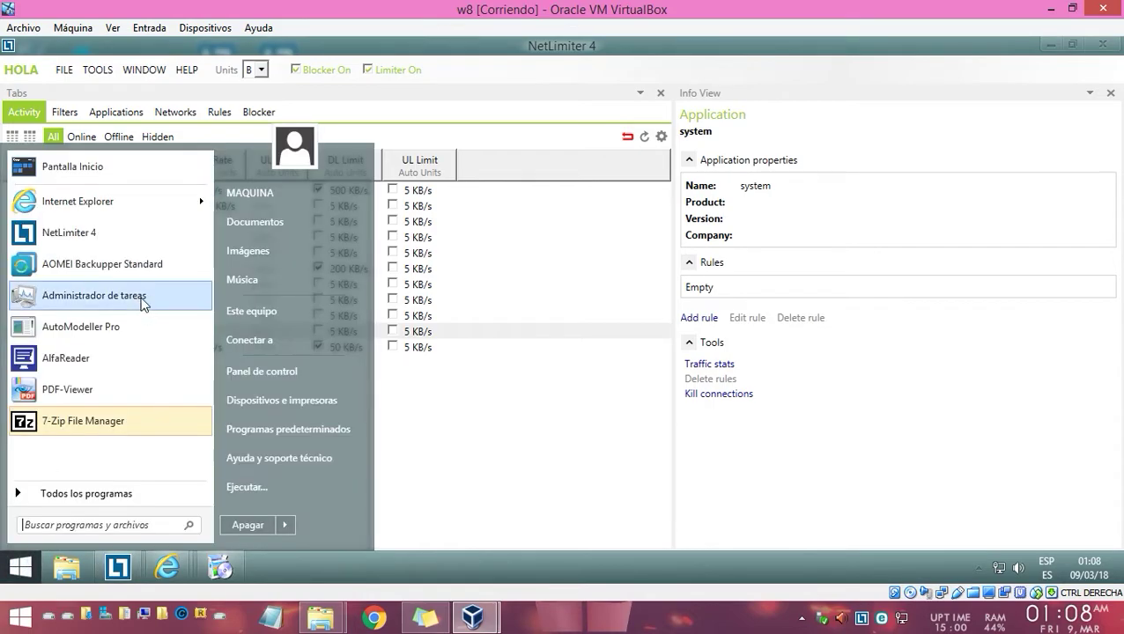
{"action": "left_click", "coordinate": [74, 265]}
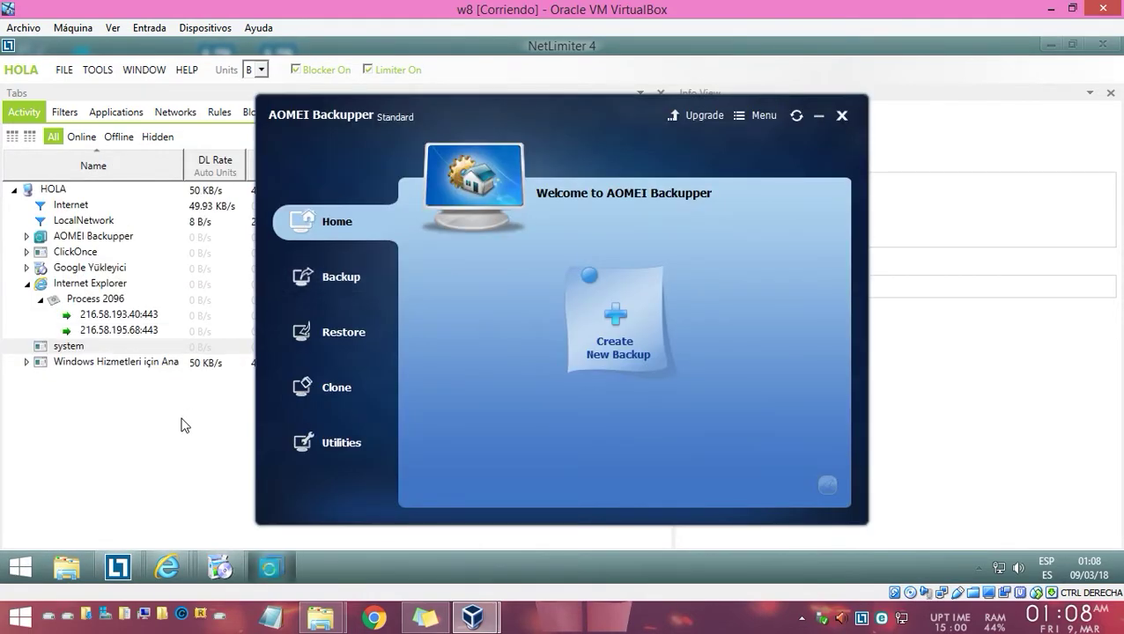
{"action": "left_click", "coordinate": [180, 426]}
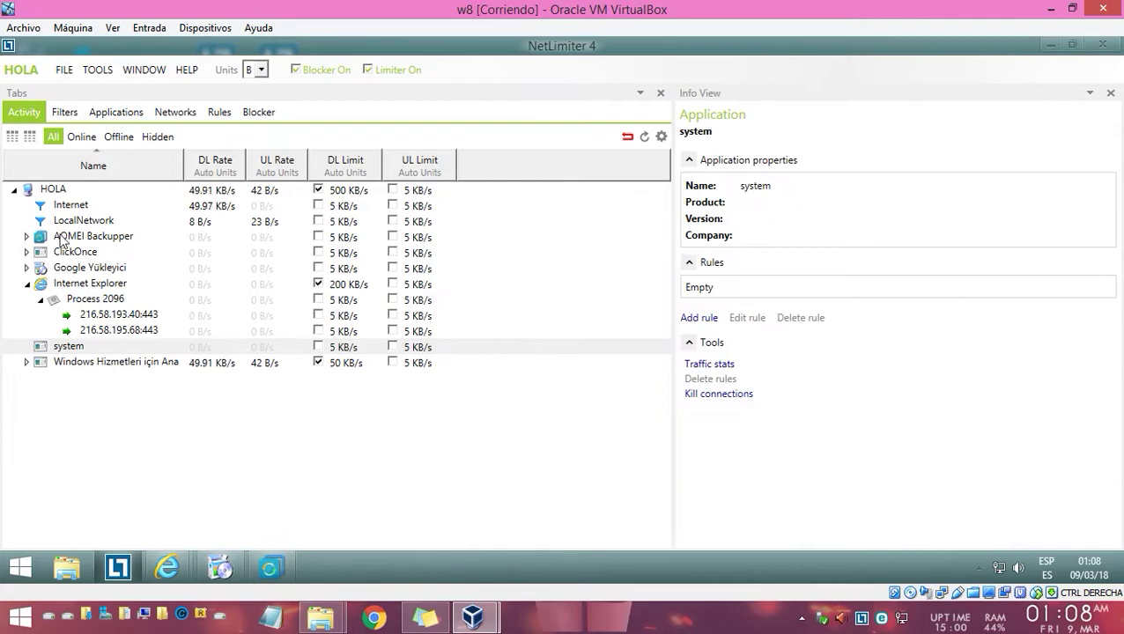
{"action": "left_click", "coordinate": [58, 236]}
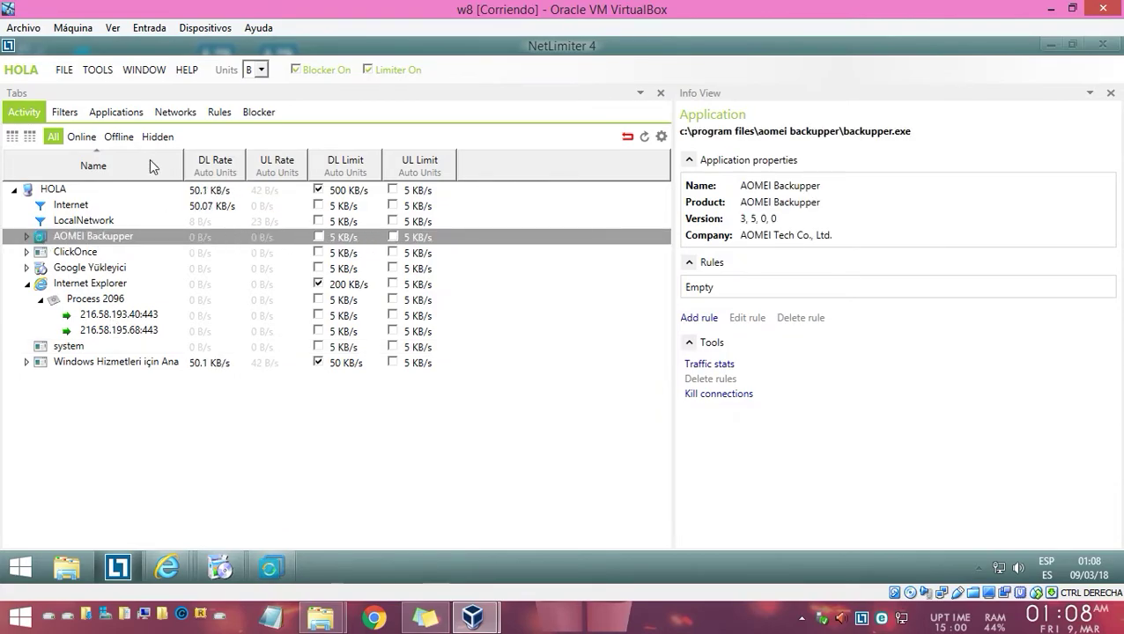
{"action": "left_click", "coordinate": [118, 138]}
{"action": "left_click", "coordinate": [81, 139]}
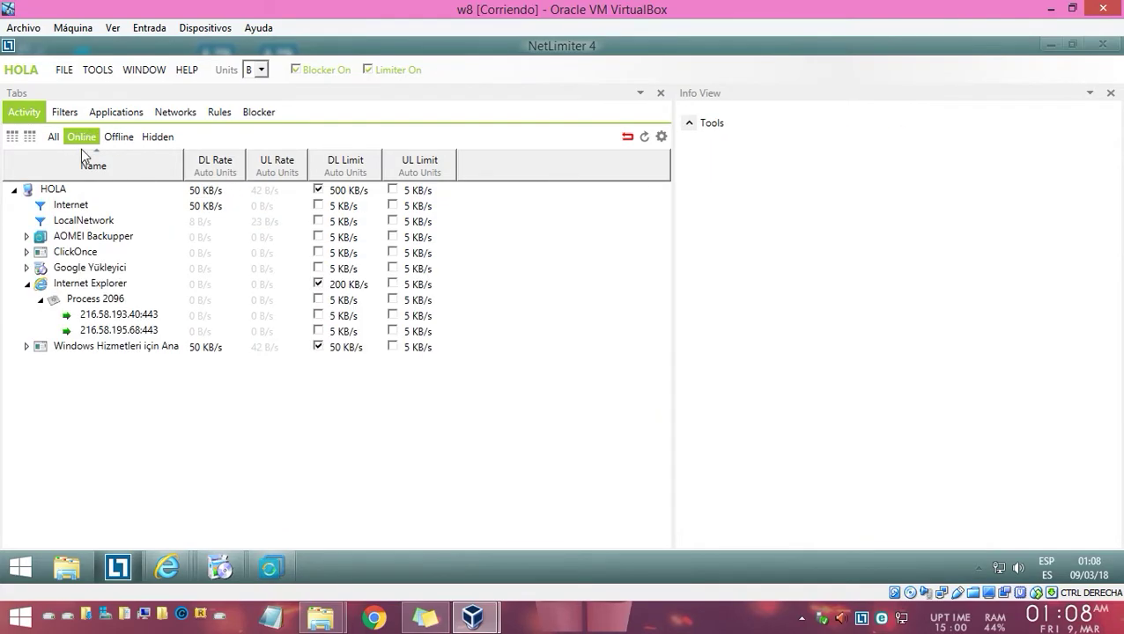
{"action": "left_click", "coordinate": [96, 240]}
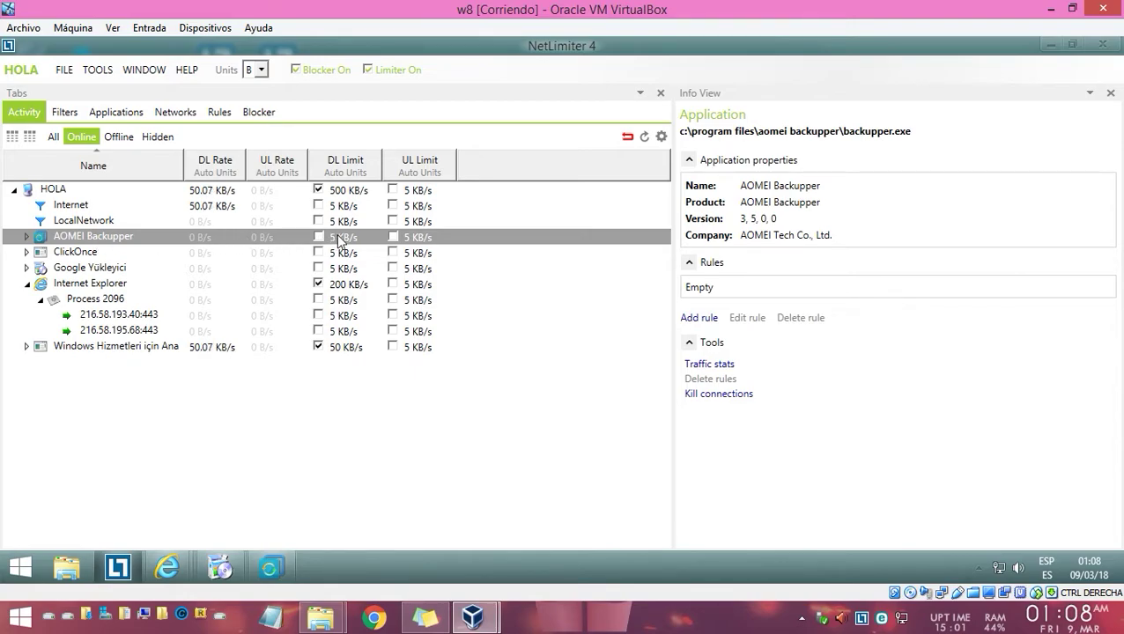
Limit AOMEI Backupper's download to 1 B/s and save the rule.
{"action": "double_click", "coordinate": [339, 237]}
{"action": "left_click", "coordinate": [401, 394]}
{"action": "key", "text": "BackSpace"}
{"action": "type", "text": "0"}
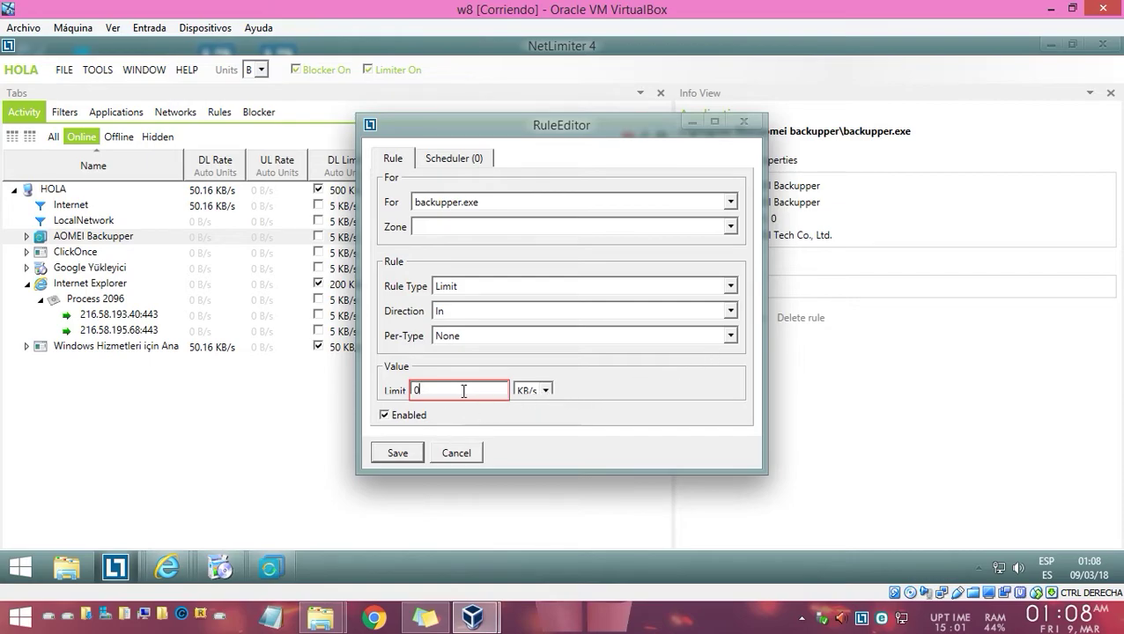
{"action": "left_click", "coordinate": [533, 391]}
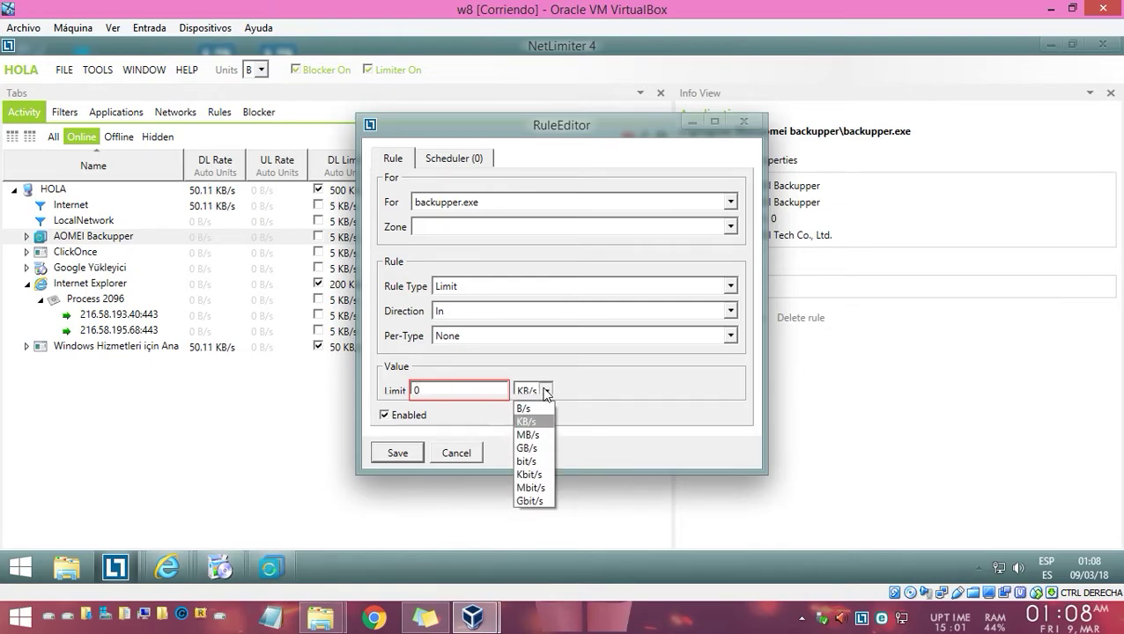
{"action": "left_click", "coordinate": [529, 409]}
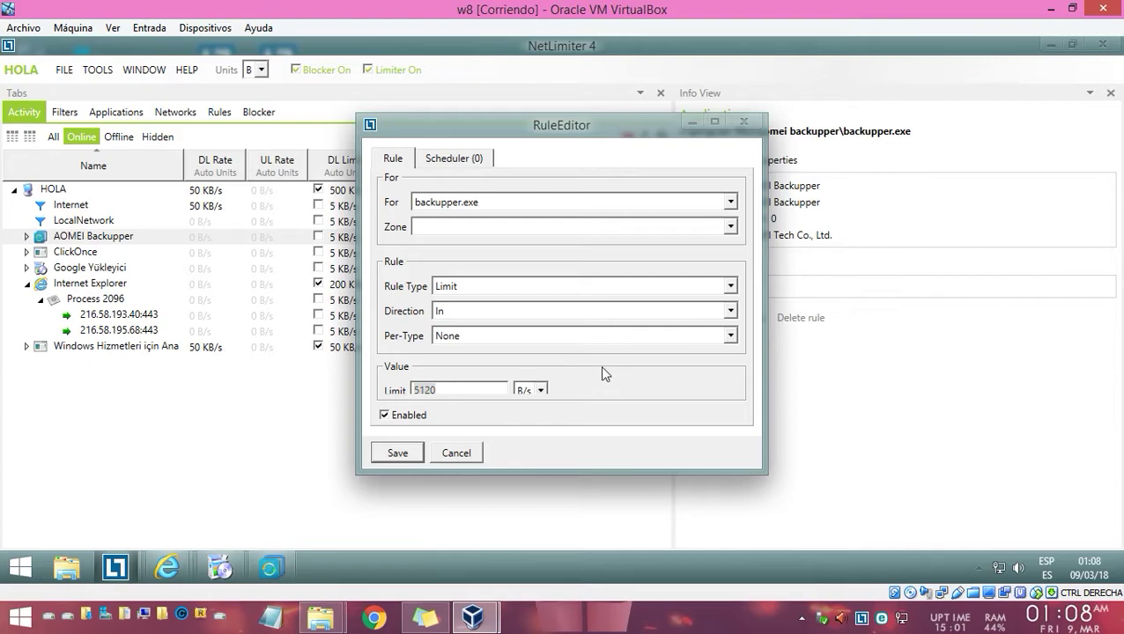
{"action": "type", "text": "1"}
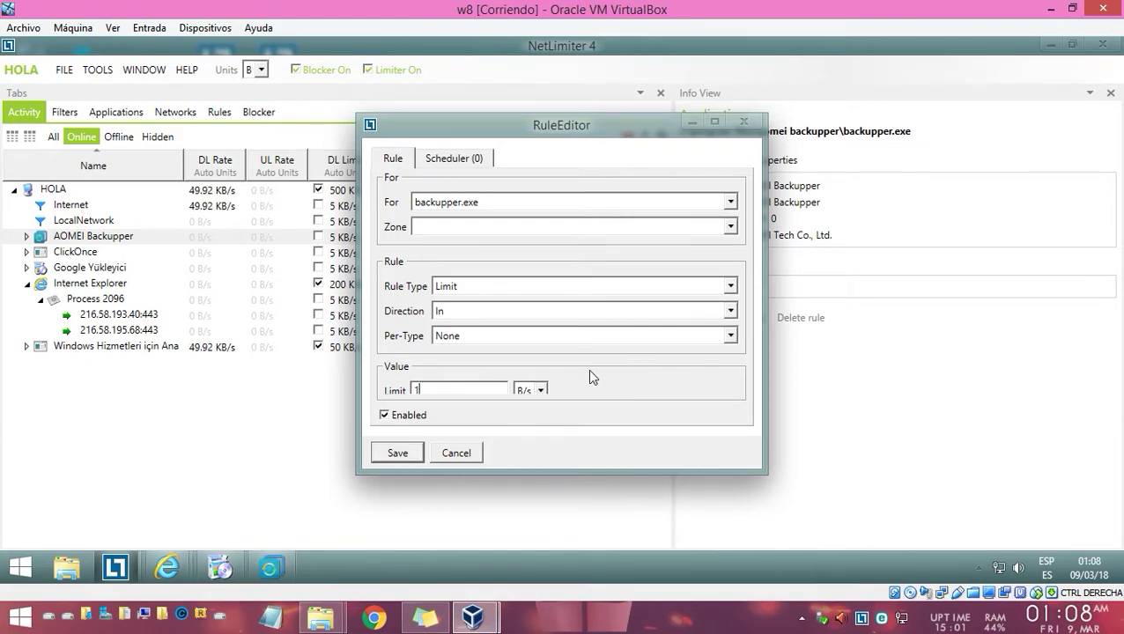
{"action": "left_click", "coordinate": [399, 453]}
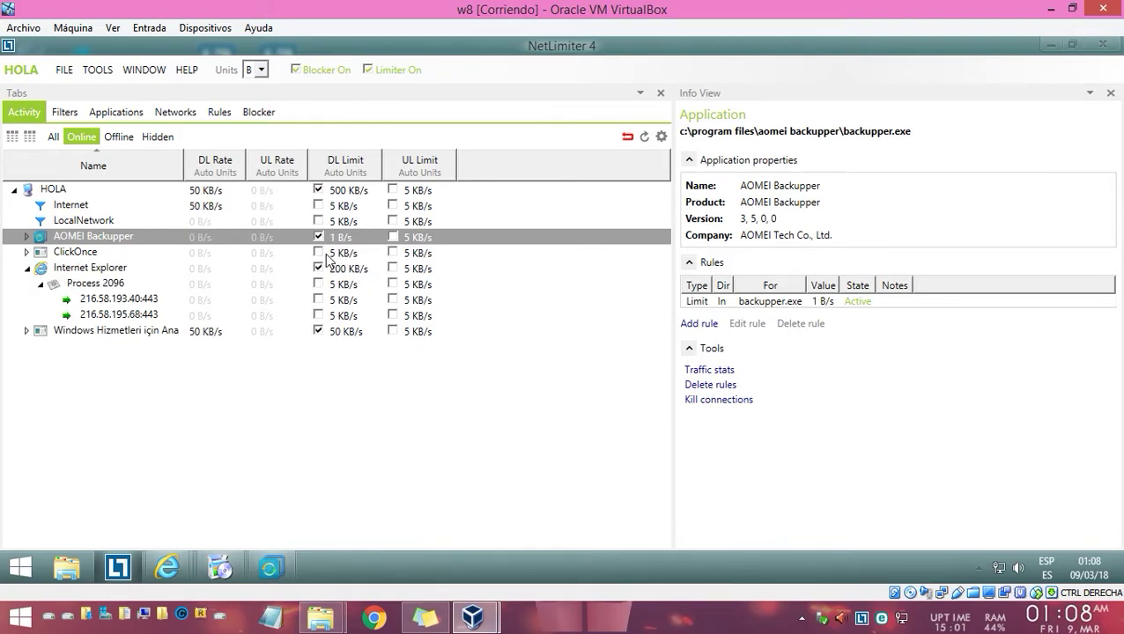
Review the list of defined limit rules and return to the activity list.
{"action": "left_click", "coordinate": [189, 114]}
{"action": "left_click", "coordinate": [212, 114]}
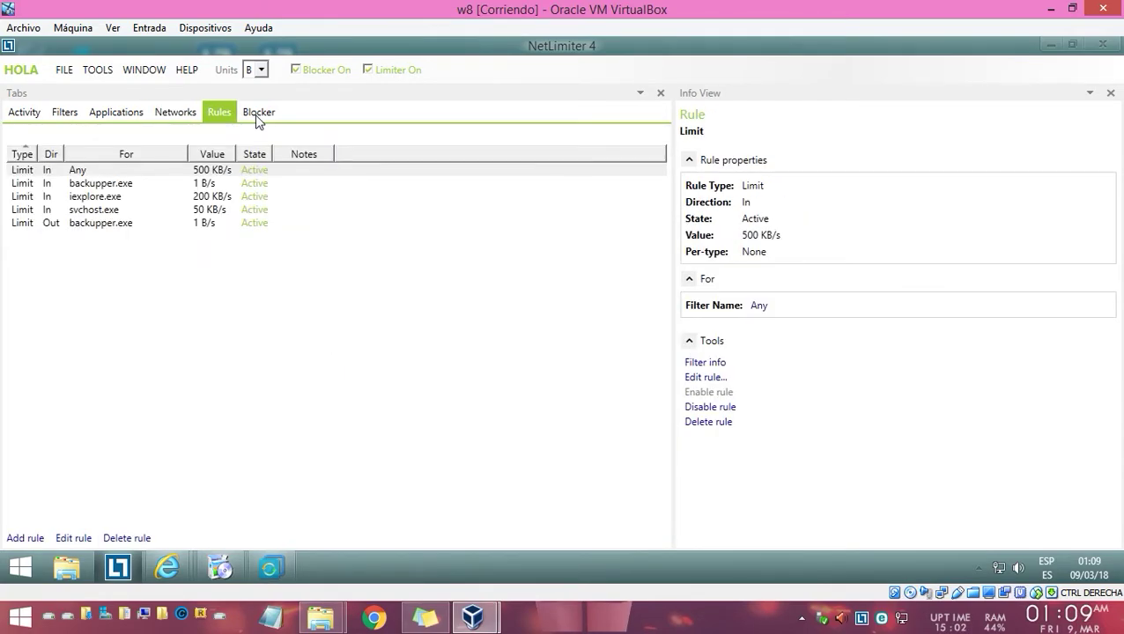
{"action": "left_click", "coordinate": [24, 114]}
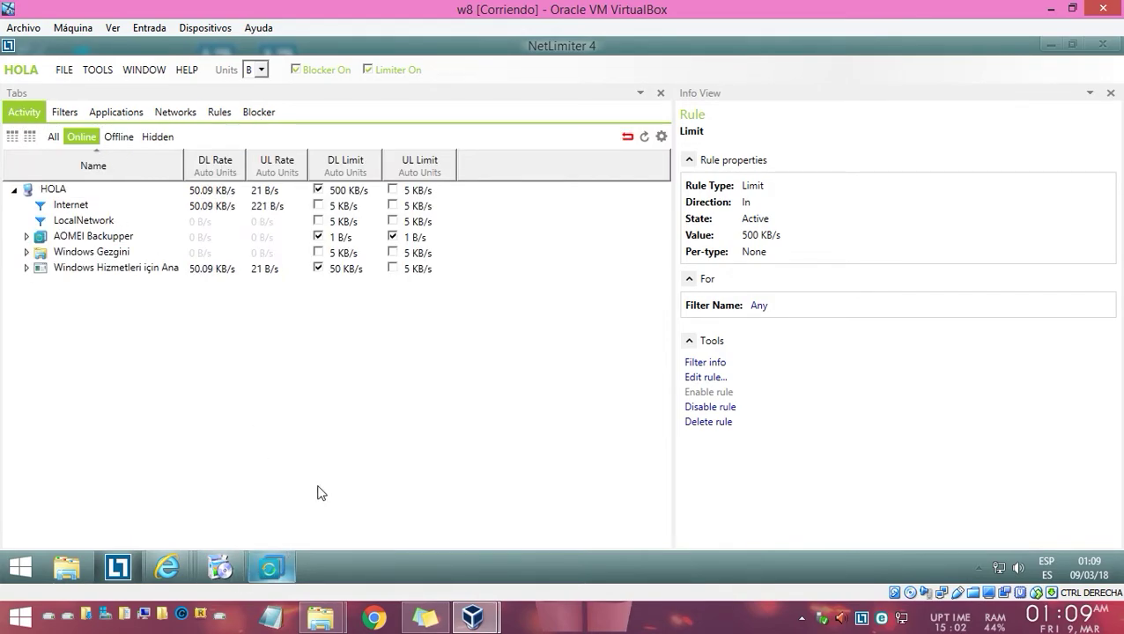
Check the Chrome installer's download progress against the transfer rates in NetLimiter's activity list.
{"action": "left_click", "coordinate": [218, 568]}
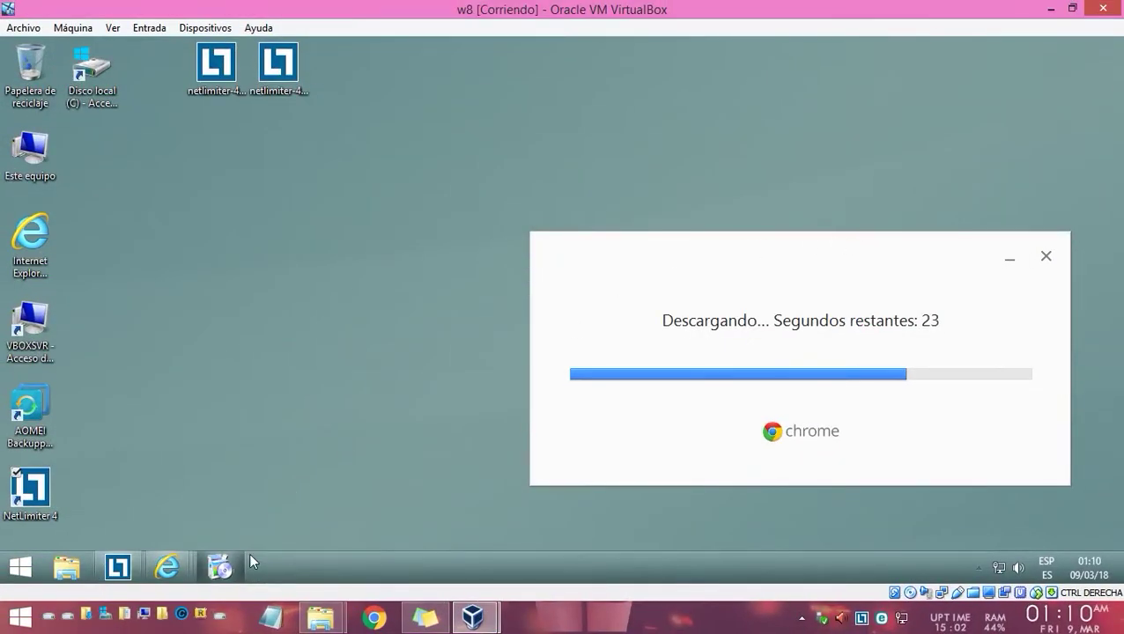
{"action": "left_click", "coordinate": [117, 566]}
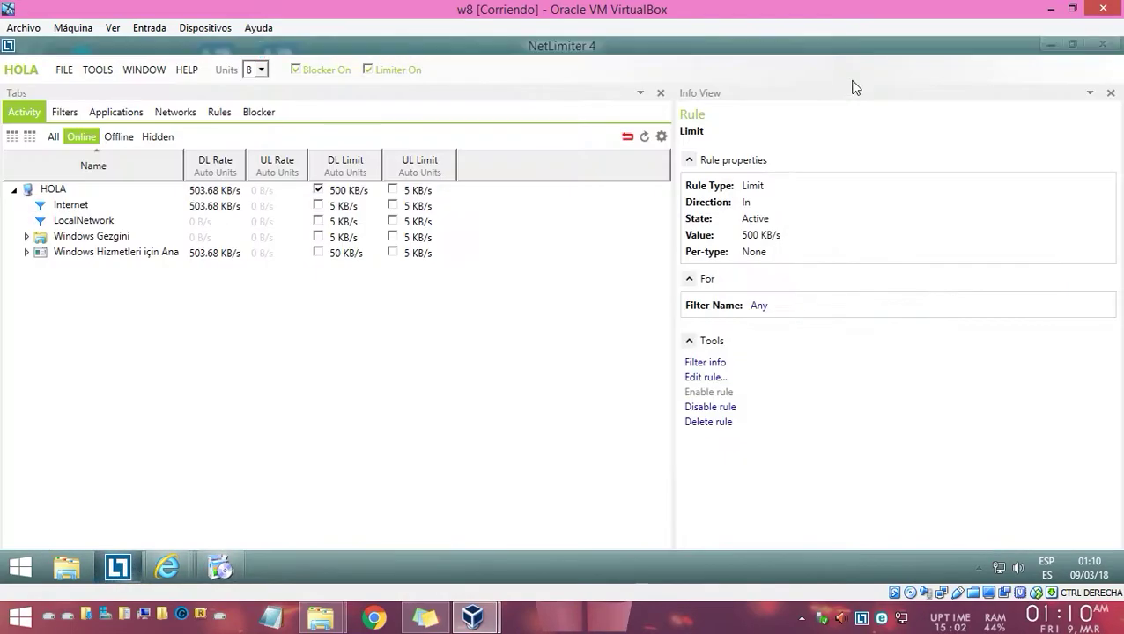
{"action": "left_click", "coordinate": [1054, 46]}
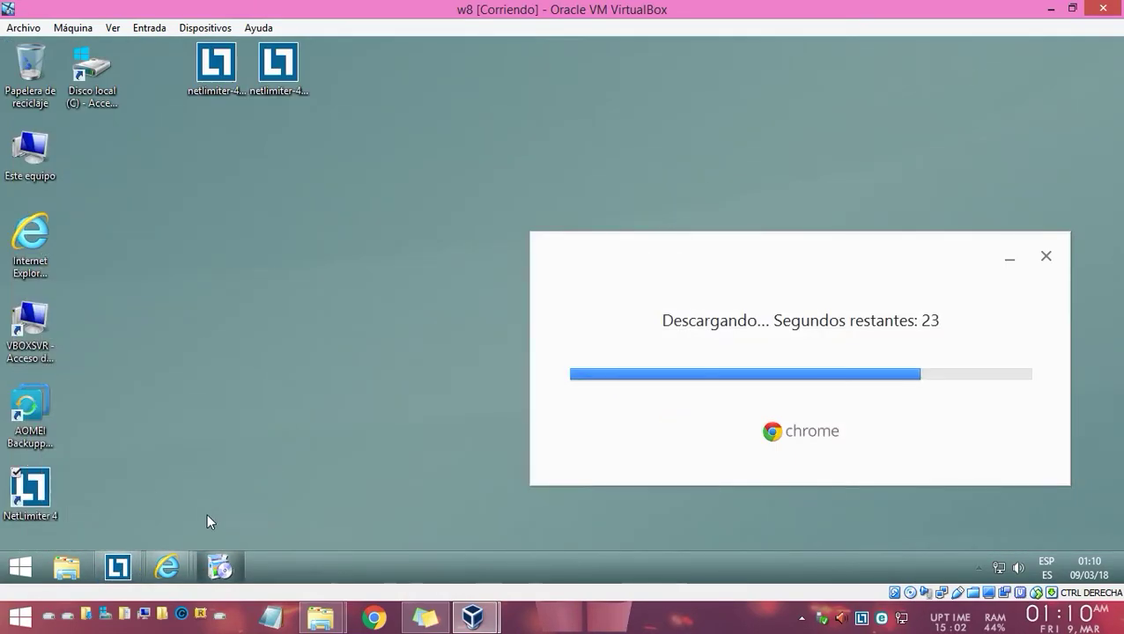
{"action": "left_click", "coordinate": [117, 566]}
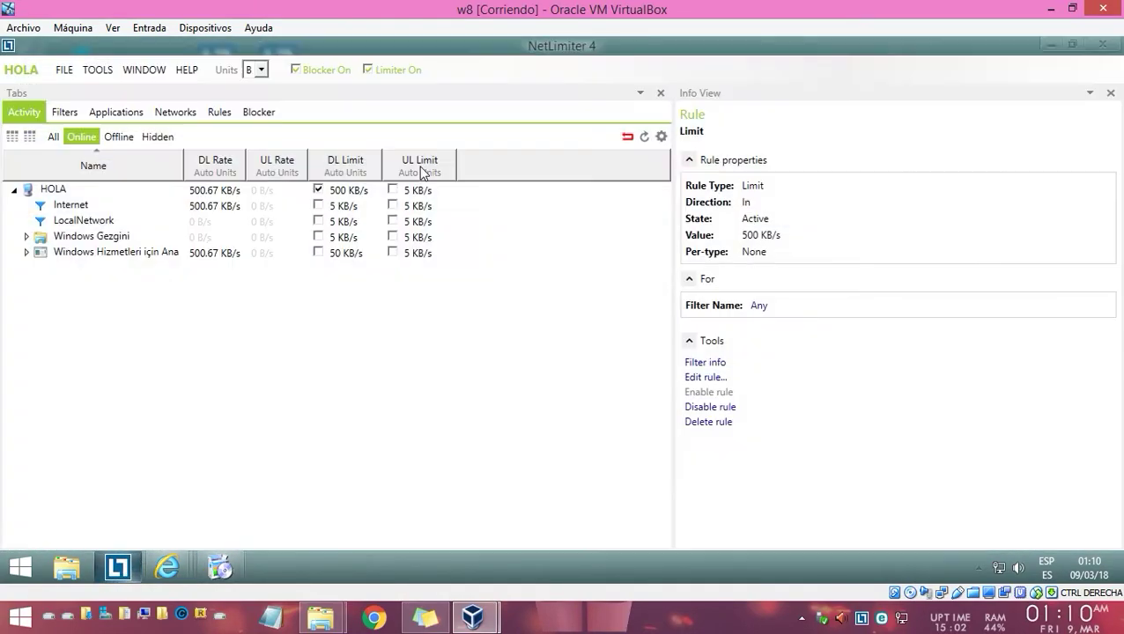
Enable Minimize to Tray in NetLimiter's tray icon options and save the change.
{"action": "left_click", "coordinate": [97, 70]}
{"action": "left_click", "coordinate": [120, 177]}
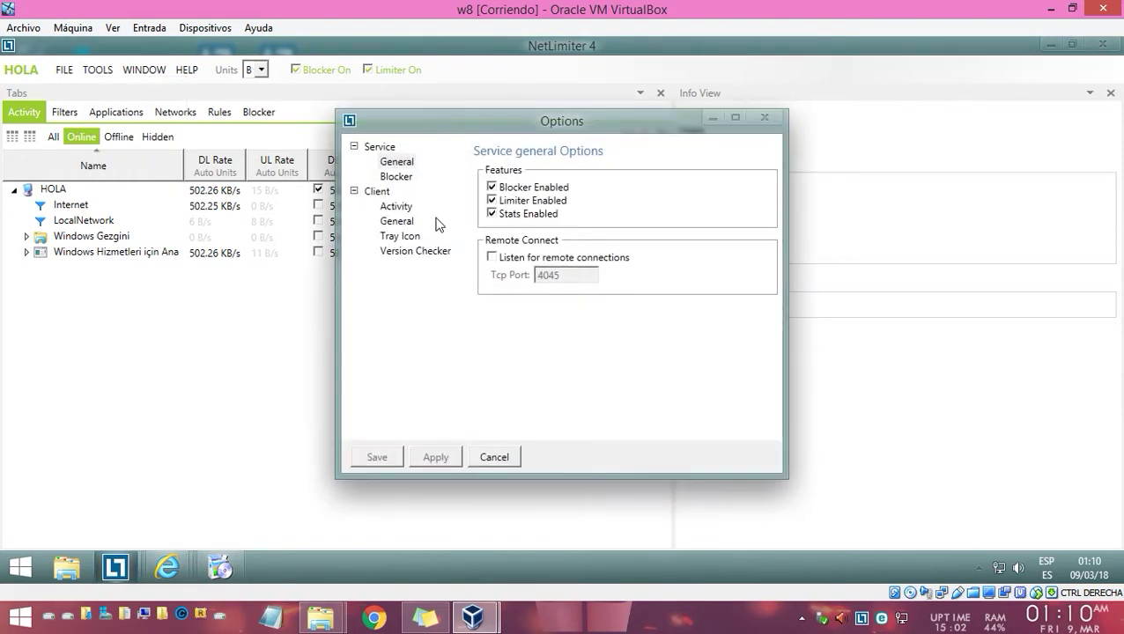
{"action": "left_click", "coordinate": [398, 237]}
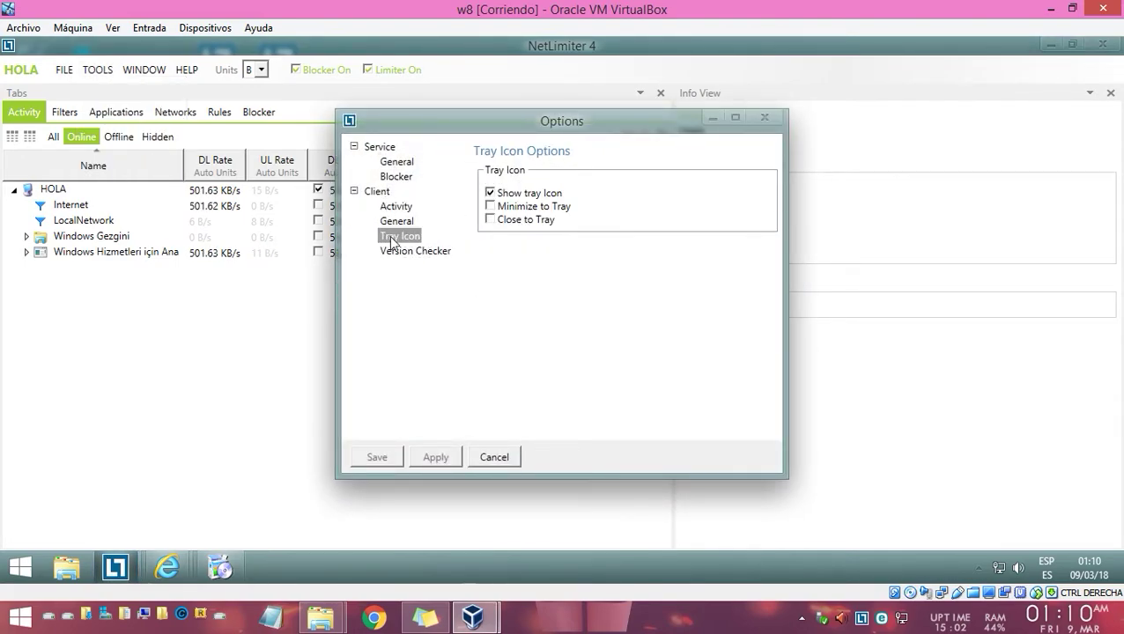
{"action": "left_click", "coordinate": [503, 208]}
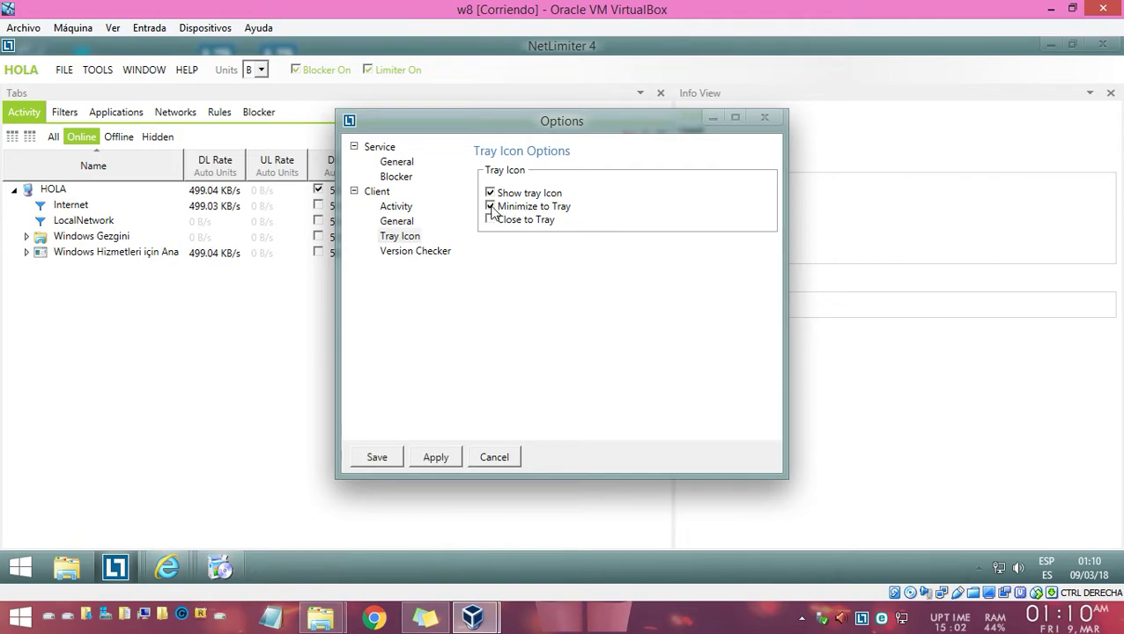
{"action": "left_click", "coordinate": [377, 458]}
Minimize NetLimiter to the notification area, and open and close the disconnected 4.0.33.0 instance from there.
{"action": "left_click", "coordinate": [1057, 46]}
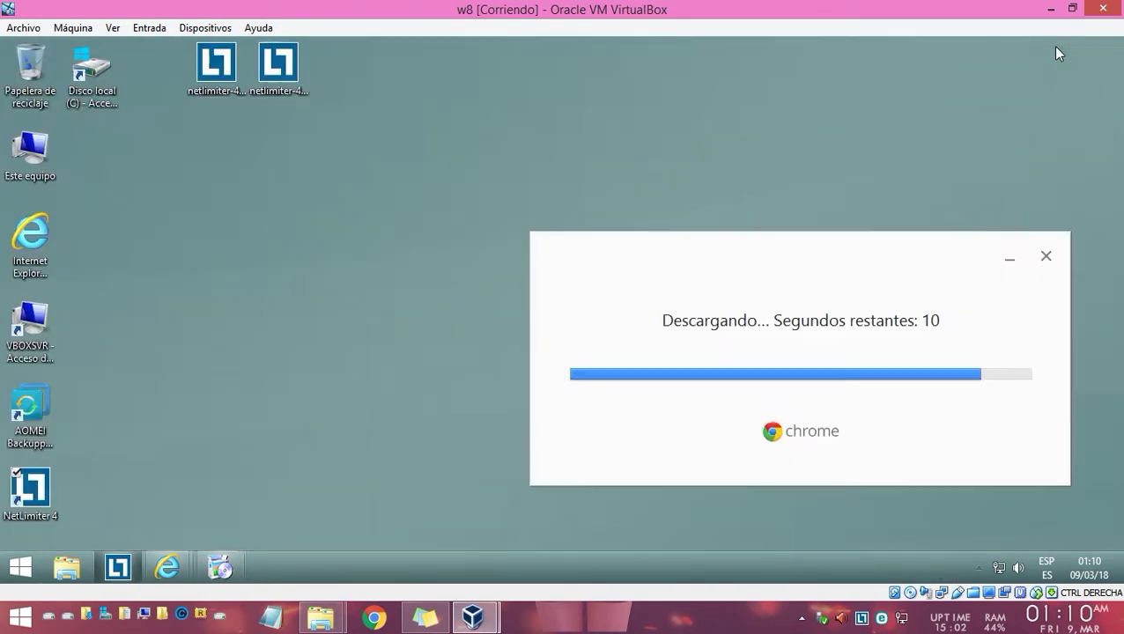
{"action": "left_click", "coordinate": [978, 567]}
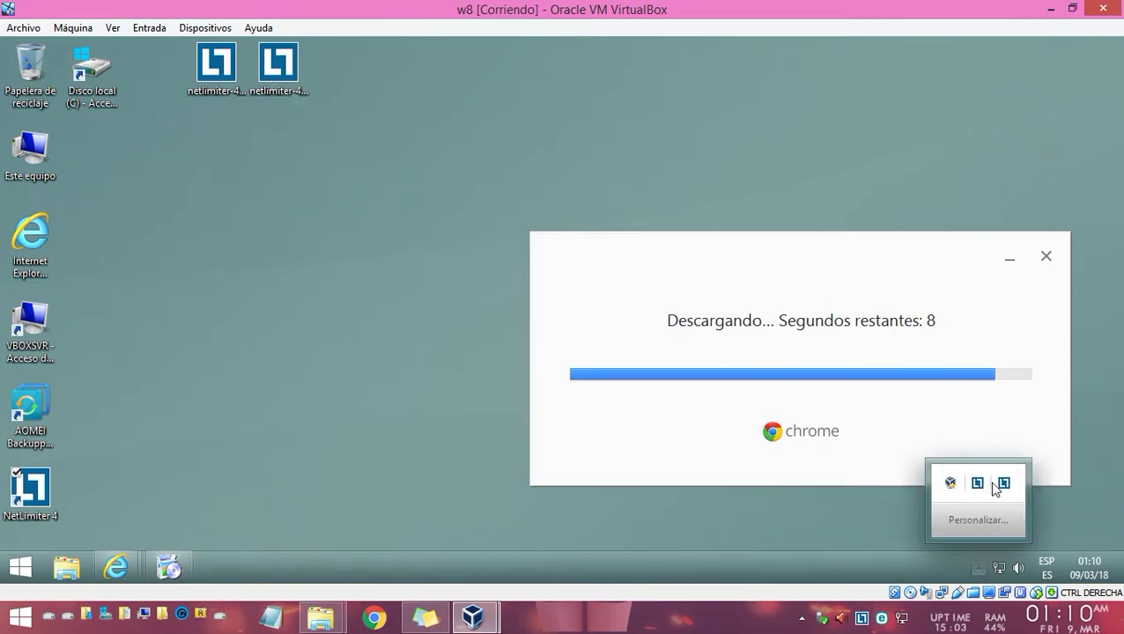
{"action": "left_click", "coordinate": [977, 483]}
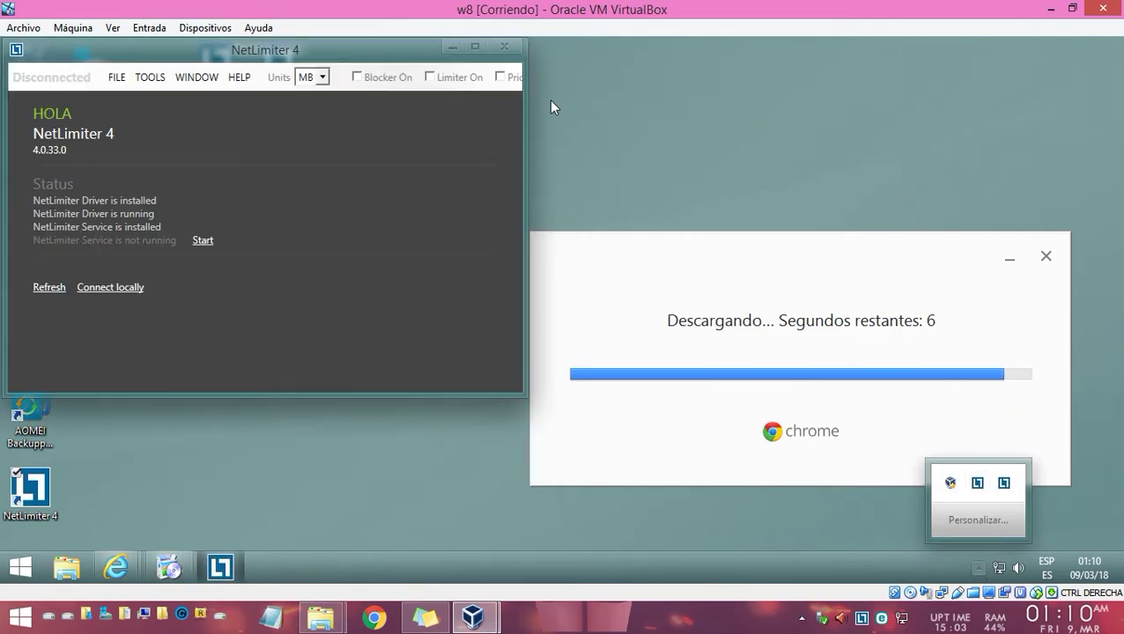
{"action": "left_click", "coordinate": [504, 46]}
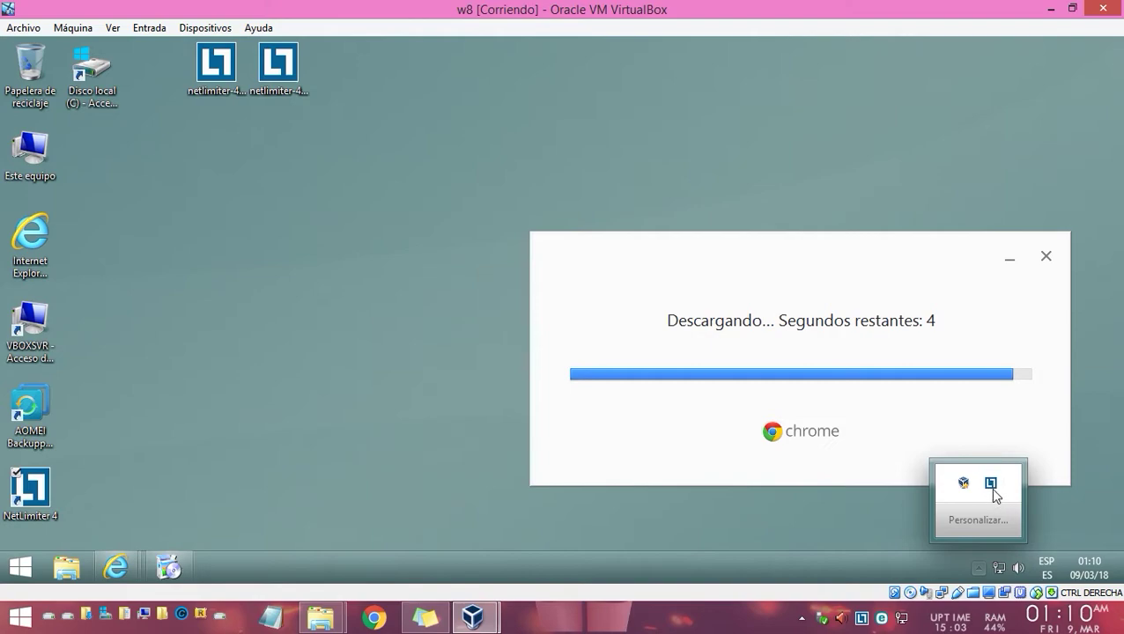
Reopen the connected NetLimiter from the notification area, dismissing the version notice, and move its window un-maximized clear of the screen's edge.
{"action": "left_click", "coordinate": [991, 485]}
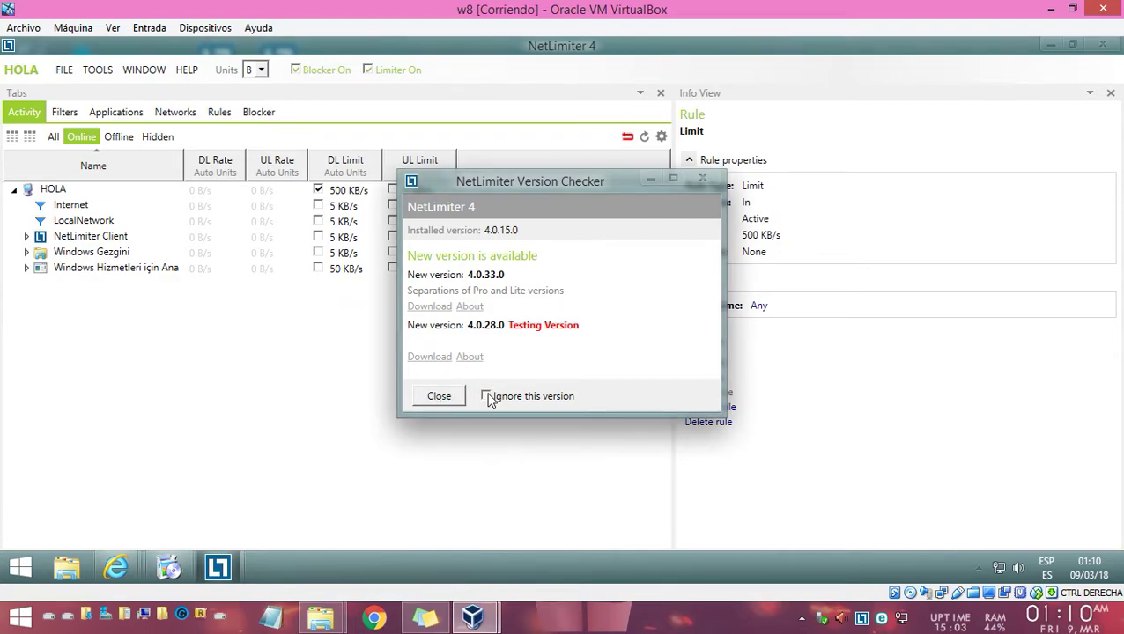
{"action": "left_click", "coordinate": [438, 398]}
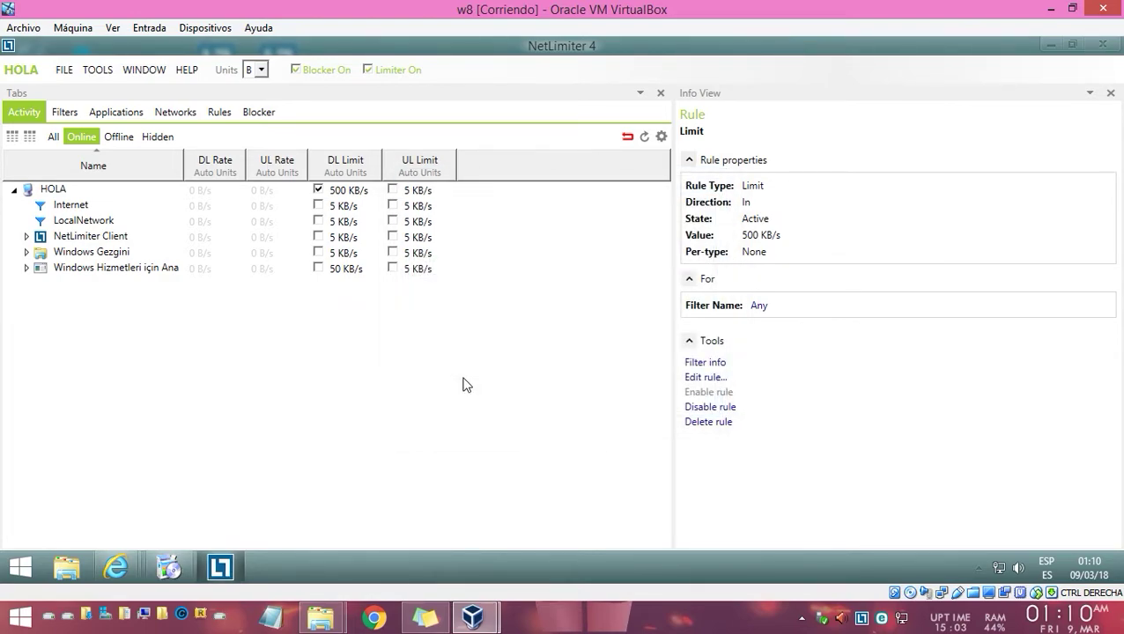
{"action": "left_click", "coordinate": [1074, 45]}
{"action": "left_click_drag", "start_coordinate": [843, 70], "coordinate": [667, 90]}
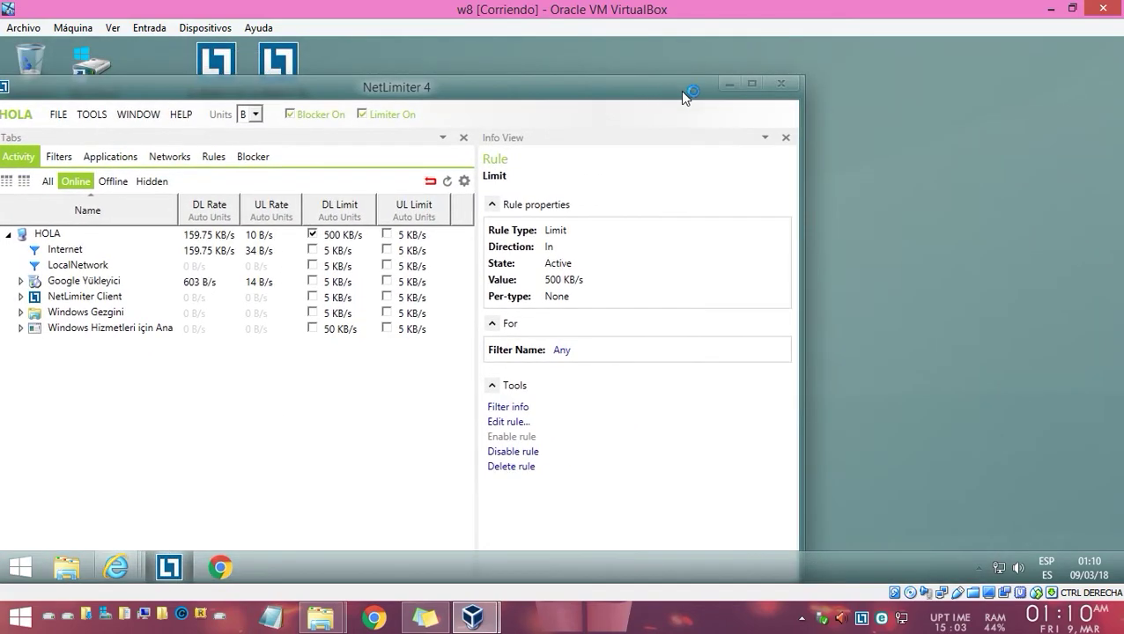
Minimize NetLimiter to the notification area again and show the hidden notification icons.
{"action": "left_click", "coordinate": [729, 84]}
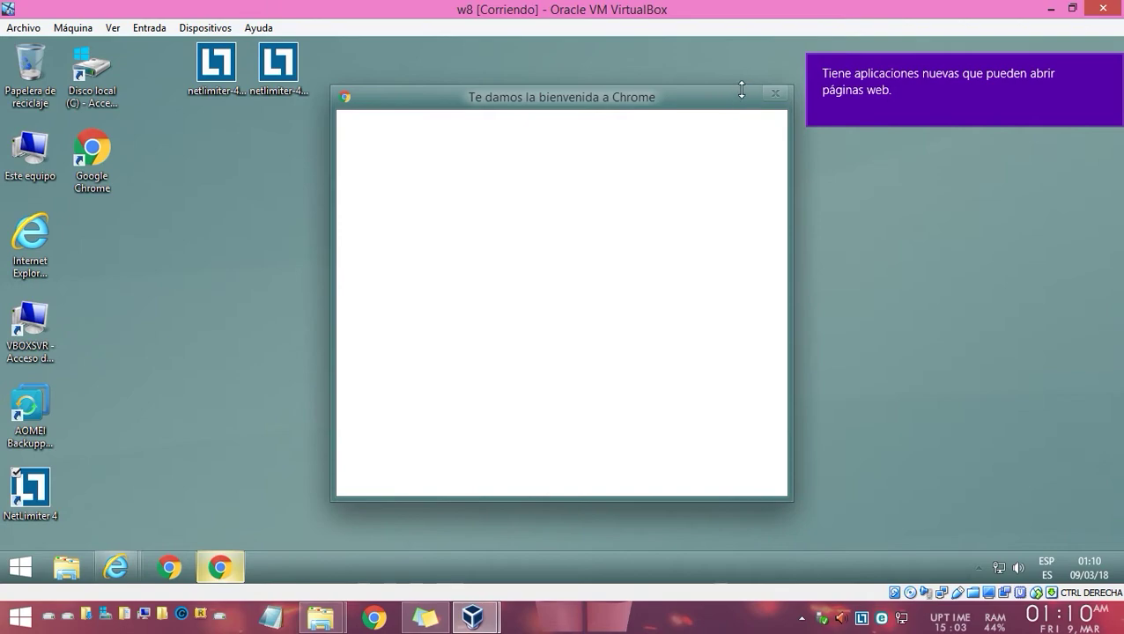
{"action": "left_click", "coordinate": [978, 565]}
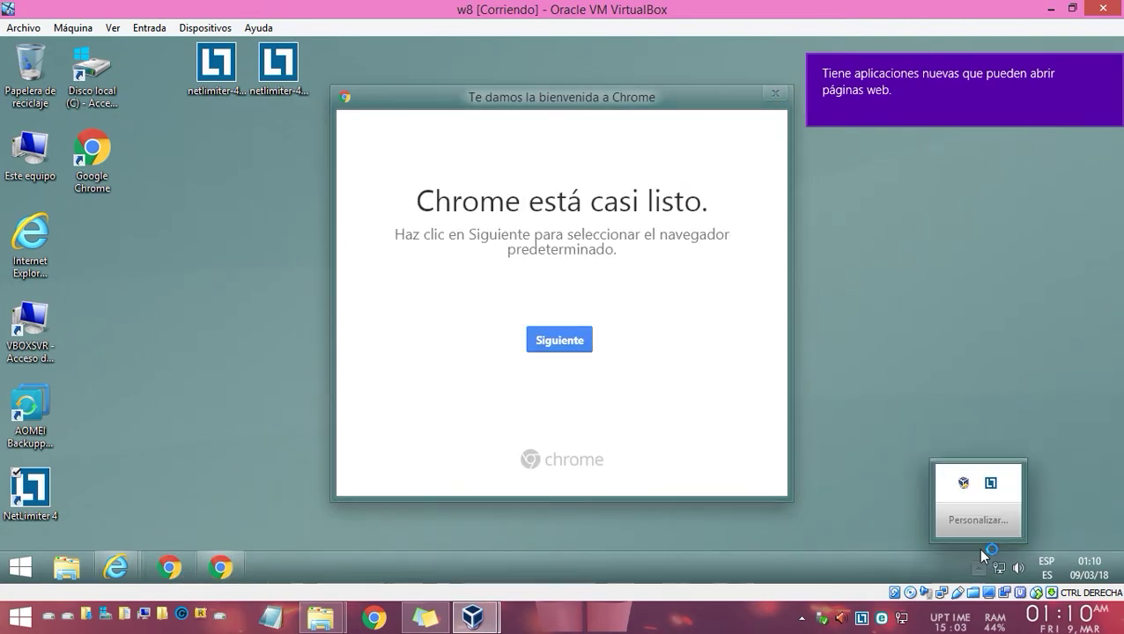
Reopen NetLimiter from the notification area and move its window fully into view near the middle of the desktop.
{"action": "left_click", "coordinate": [991, 483]}
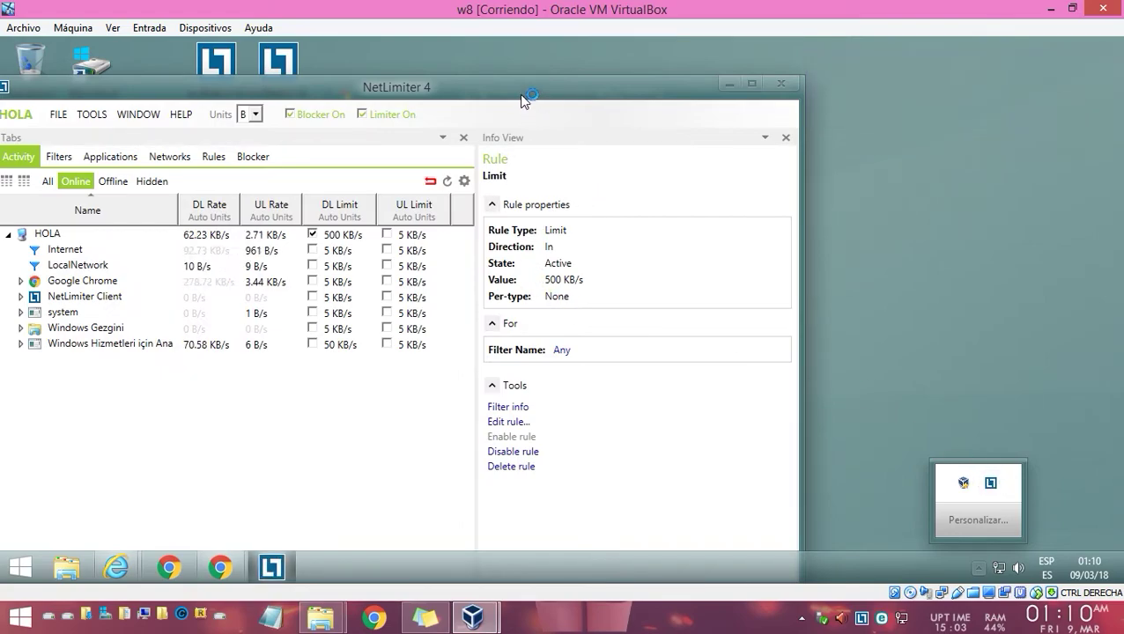
{"action": "left_click_drag", "start_coordinate": [526, 94], "coordinate": [816, 92]}
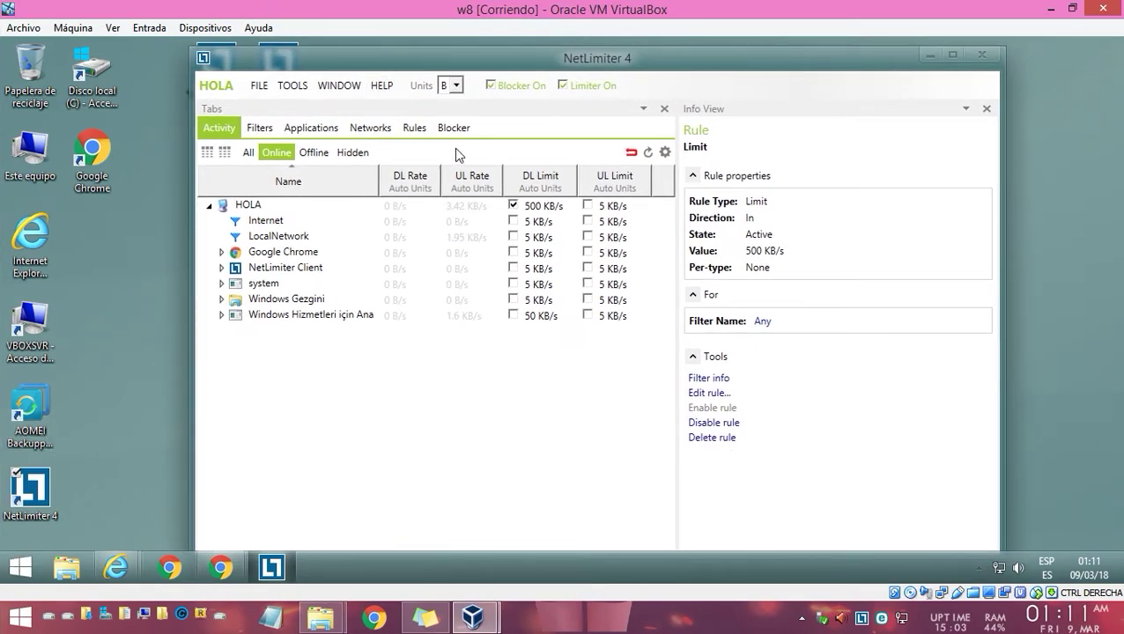
{"action": "left_click_drag", "start_coordinate": [612, 64], "coordinate": [574, 65]}
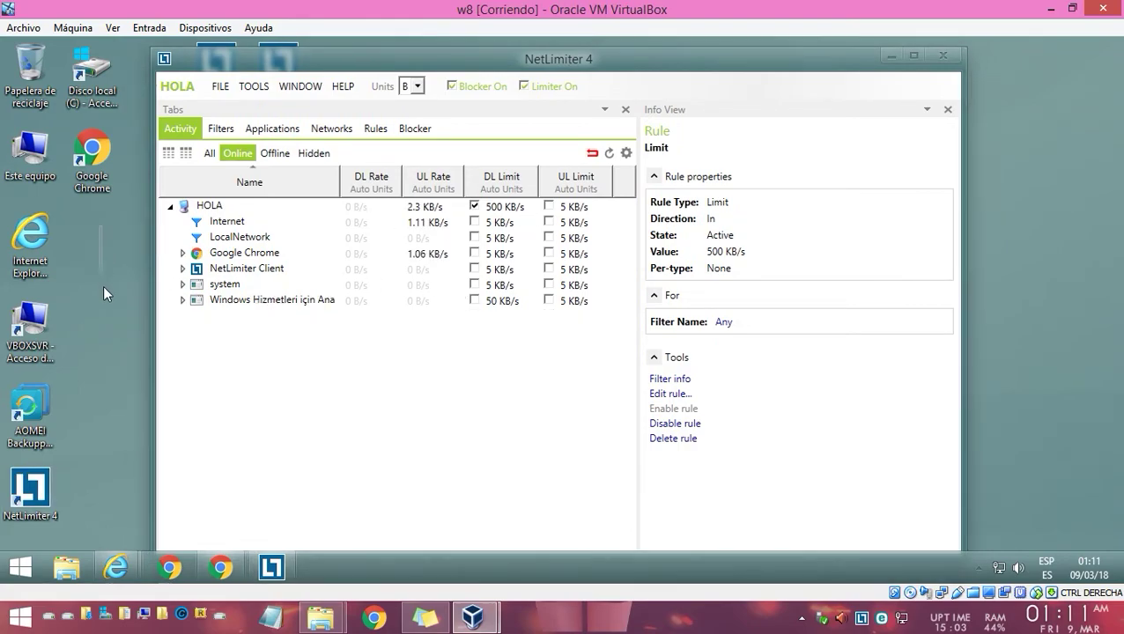
Clear the desktop by minimizing NetLimiter to the notification area, closing Chrome's welcome dialog and minimizing its browser window.
{"action": "left_click", "coordinate": [888, 54]}
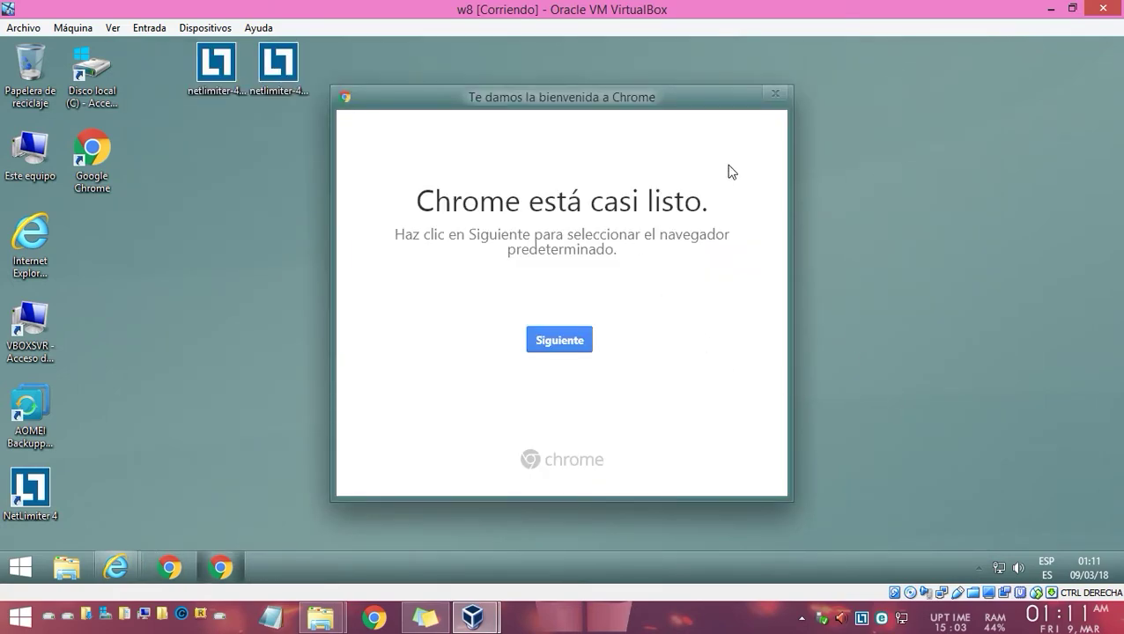
{"action": "left_click", "coordinate": [775, 94]}
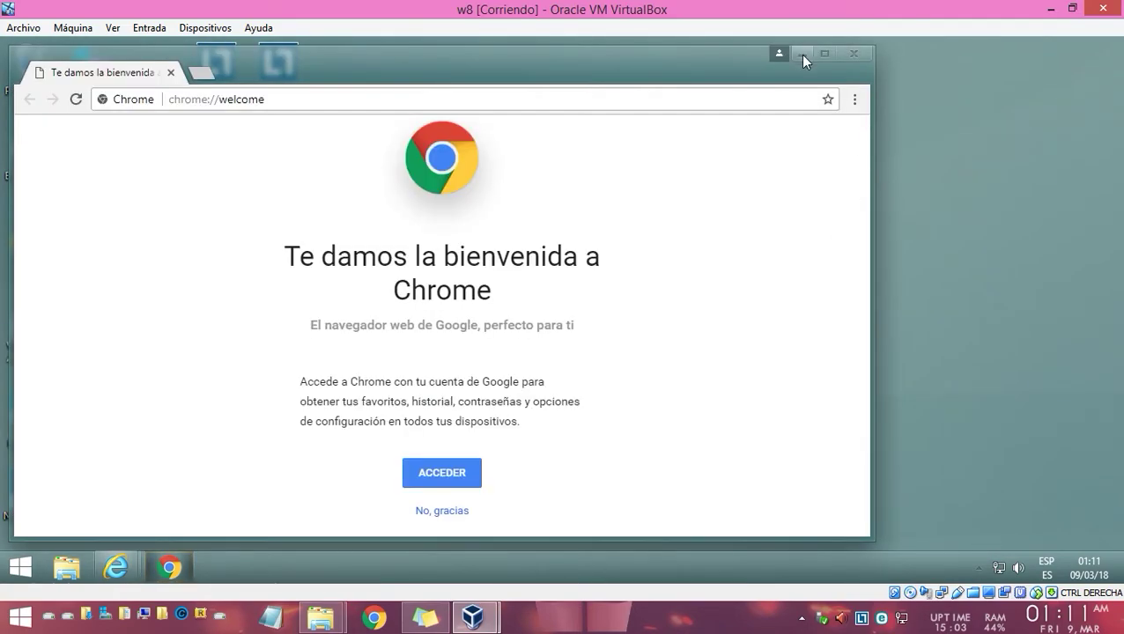
{"action": "left_click", "coordinate": [801, 55]}
Reopen NetLimiter from the notification area, view the HOLA computer's download limit rule without saving, and minimize the program again.
{"action": "left_click", "coordinate": [977, 567]}
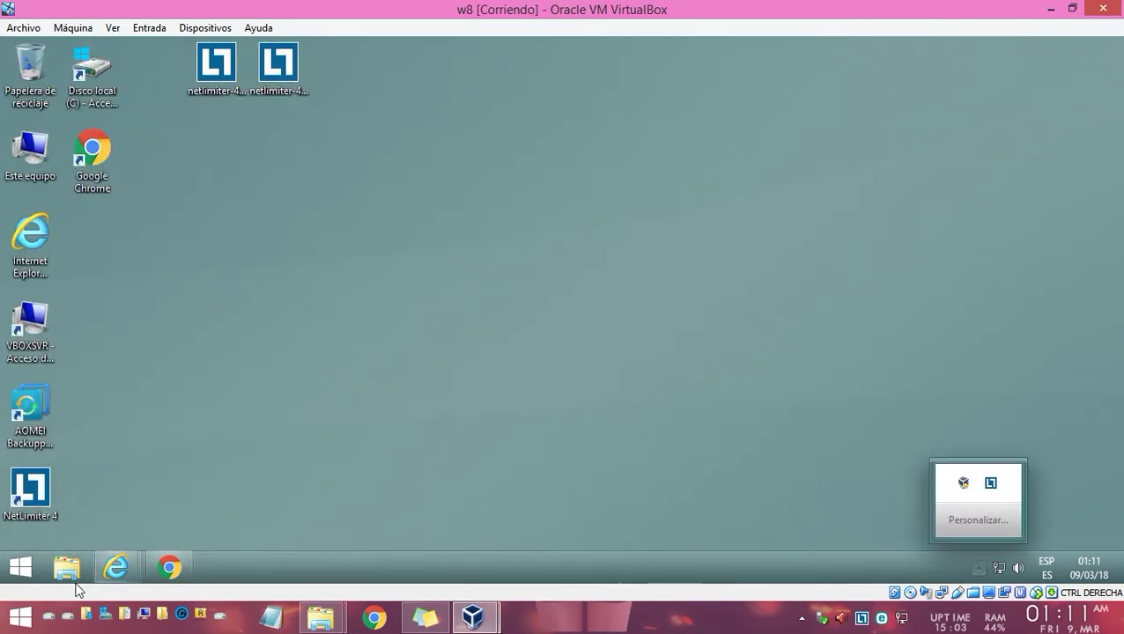
{"action": "left_click", "coordinate": [992, 483]}
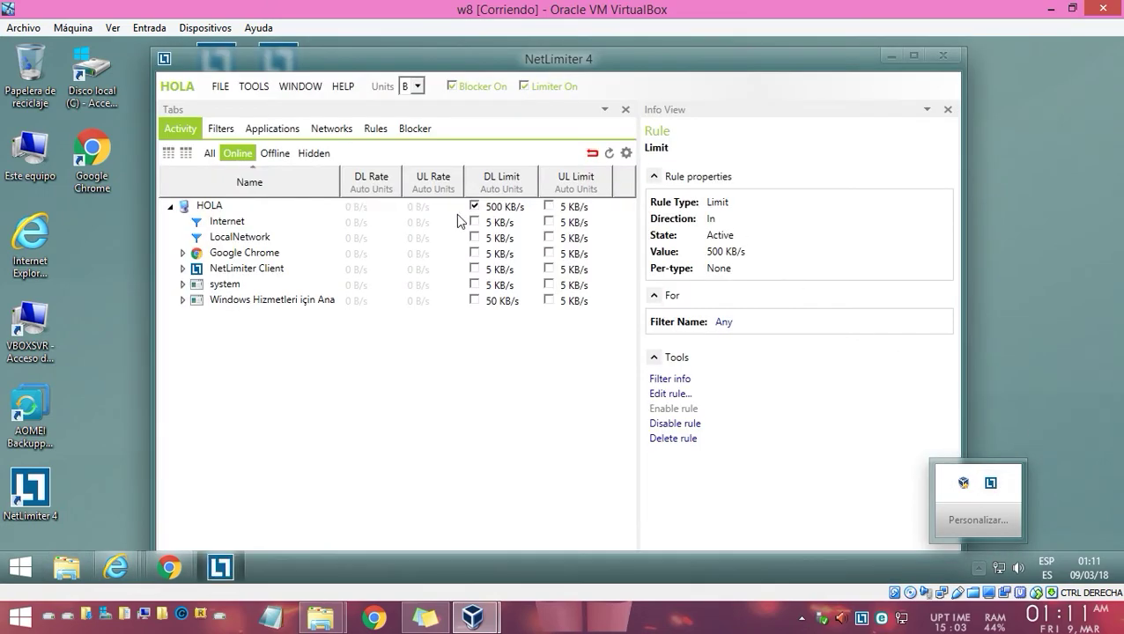
{"action": "left_click", "coordinate": [511, 207]}
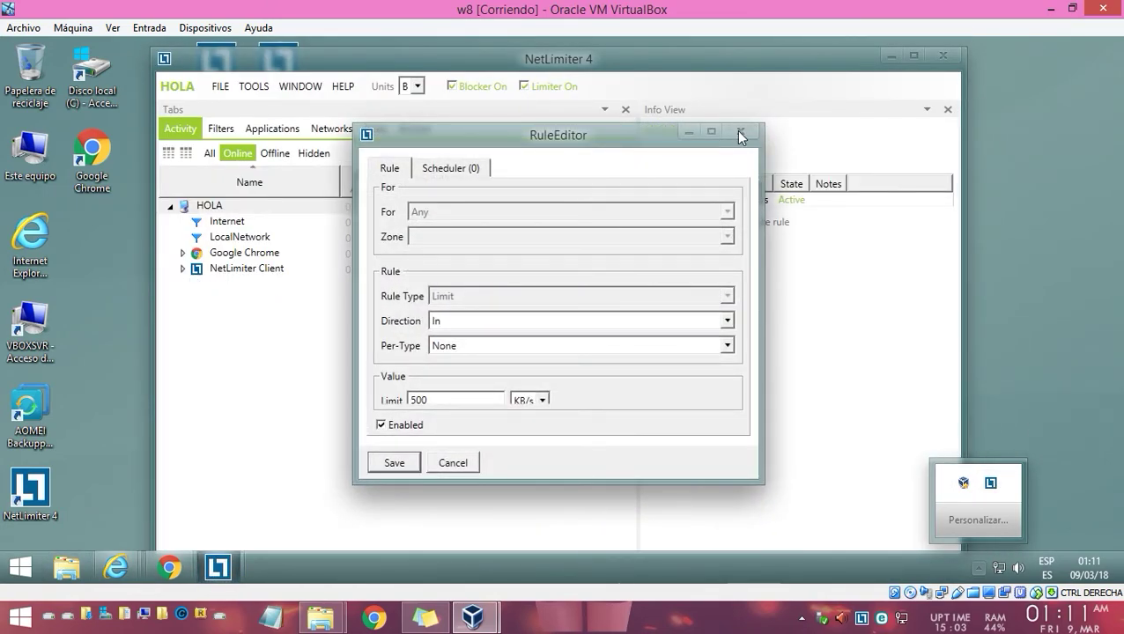
{"action": "left_click", "coordinate": [736, 131]}
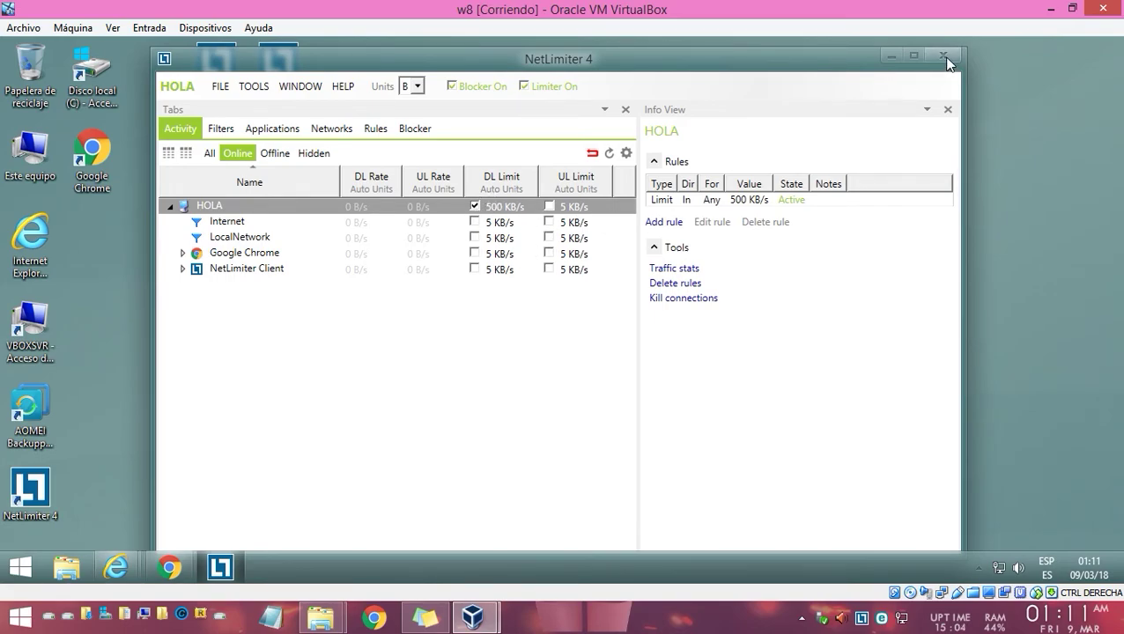
{"action": "left_click", "coordinate": [887, 57]}
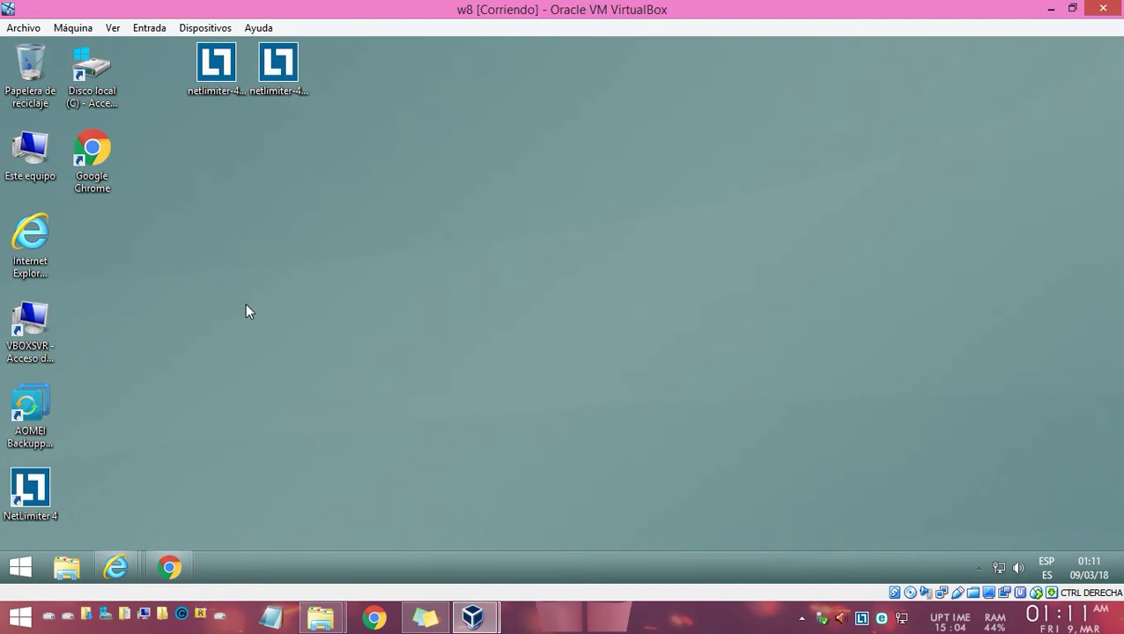
Move the two NetLimiter 4.0.15.0 installers to the open middle of the desktop and select each to show its full file name.
{"action": "left_click_drag", "start_coordinate": [227, 89], "coordinate": [227, 255]}
{"action": "left_click_drag", "start_coordinate": [284, 91], "coordinate": [345, 261]}
{"action": "left_click", "coordinate": [204, 264]}
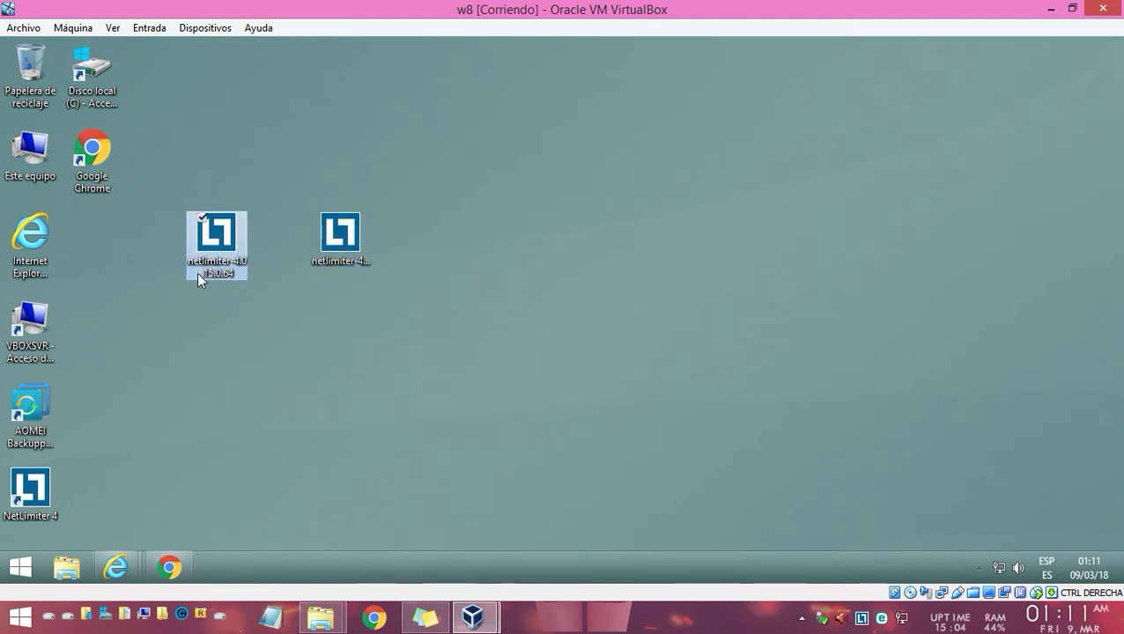
{"action": "left_click", "coordinate": [349, 254]}
{"action": "left_click_drag", "start_coordinate": [422, 306], "coordinate": [193, 209]}
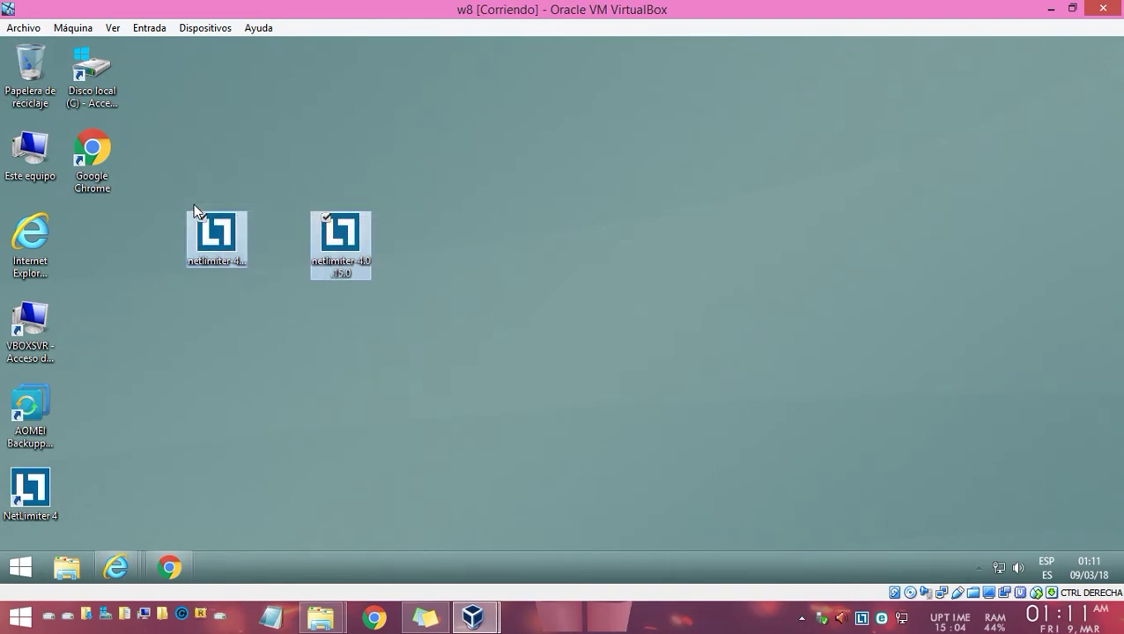
{"action": "left_click", "coordinate": [217, 267]}
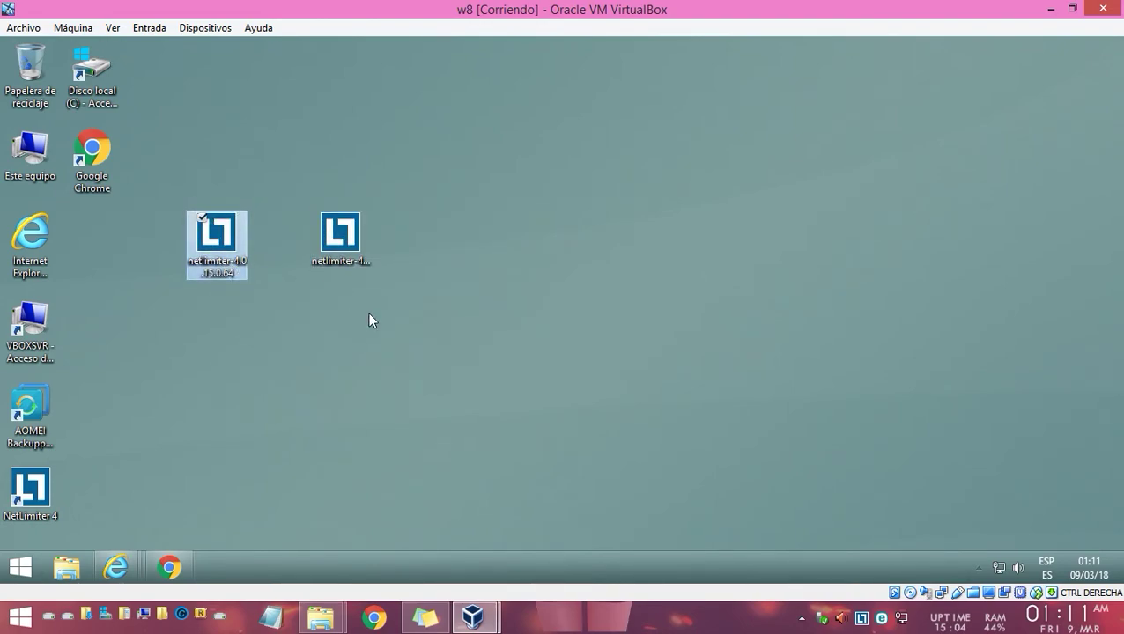
{"action": "left_click", "coordinate": [247, 488]}
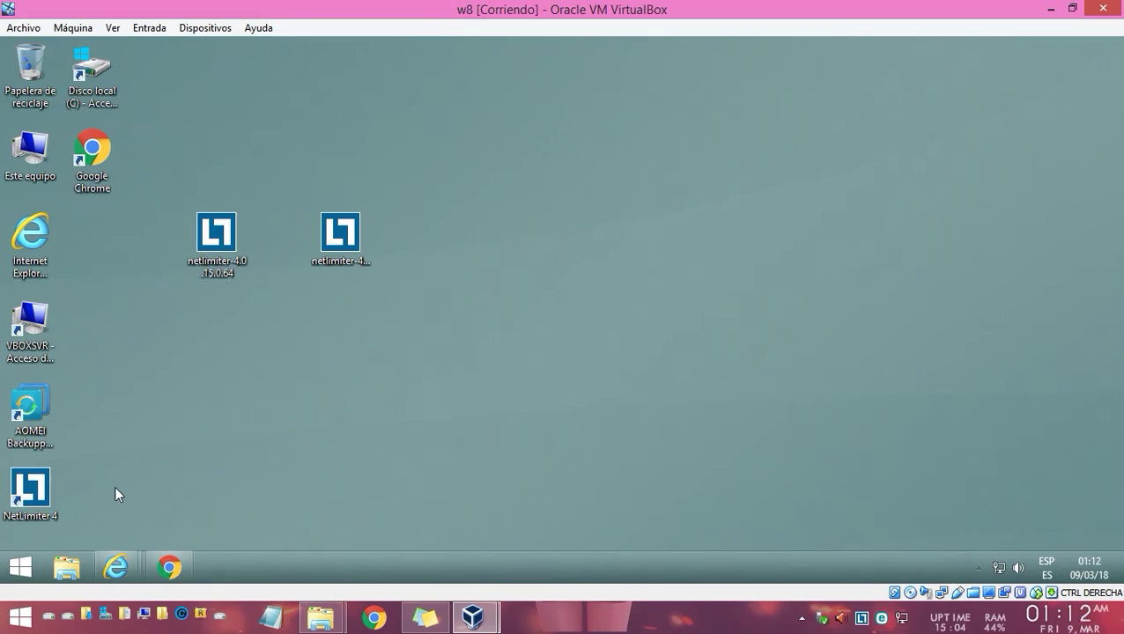